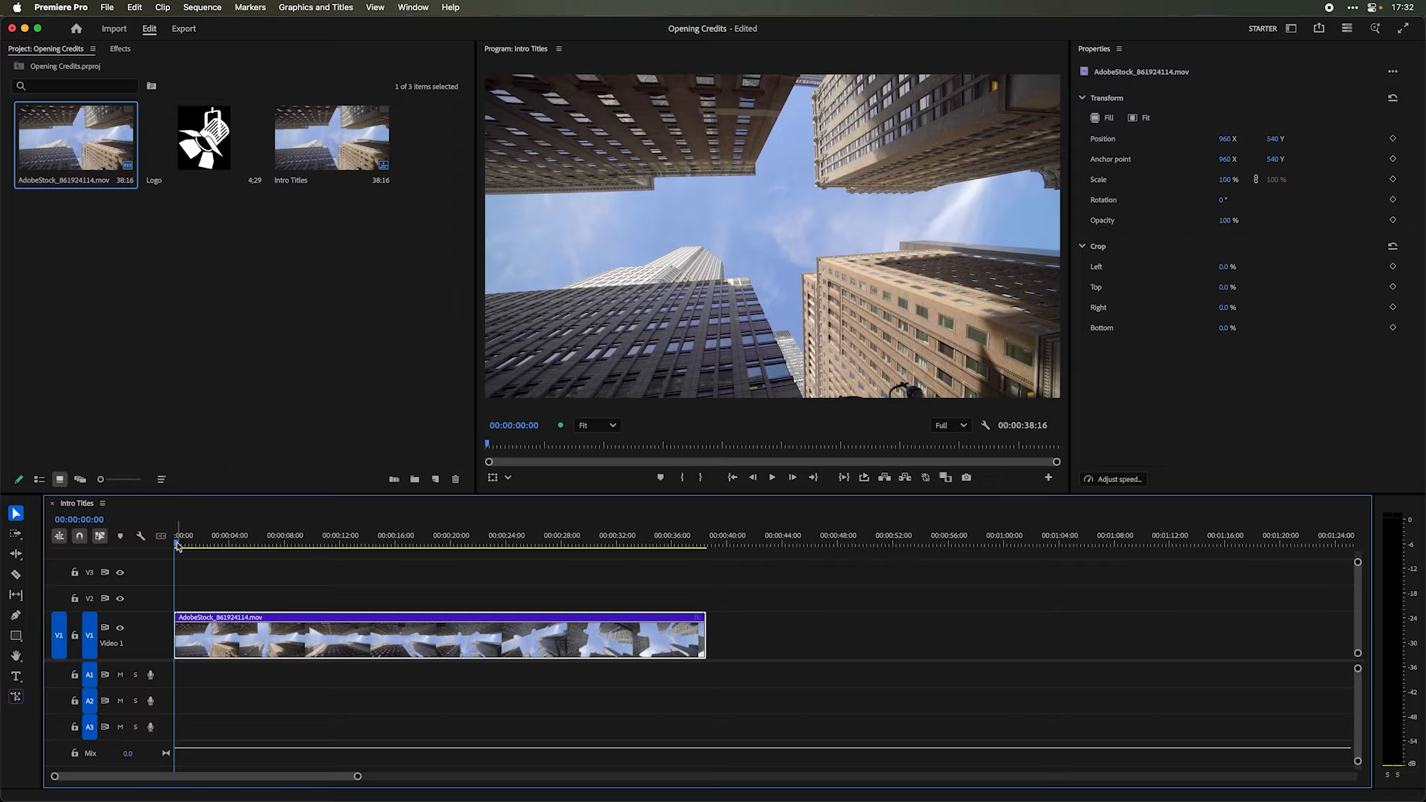
- Add a text layer reading "work city" over the sky at the start of the sequence
left_click_drag(178, 545, 306, 540)
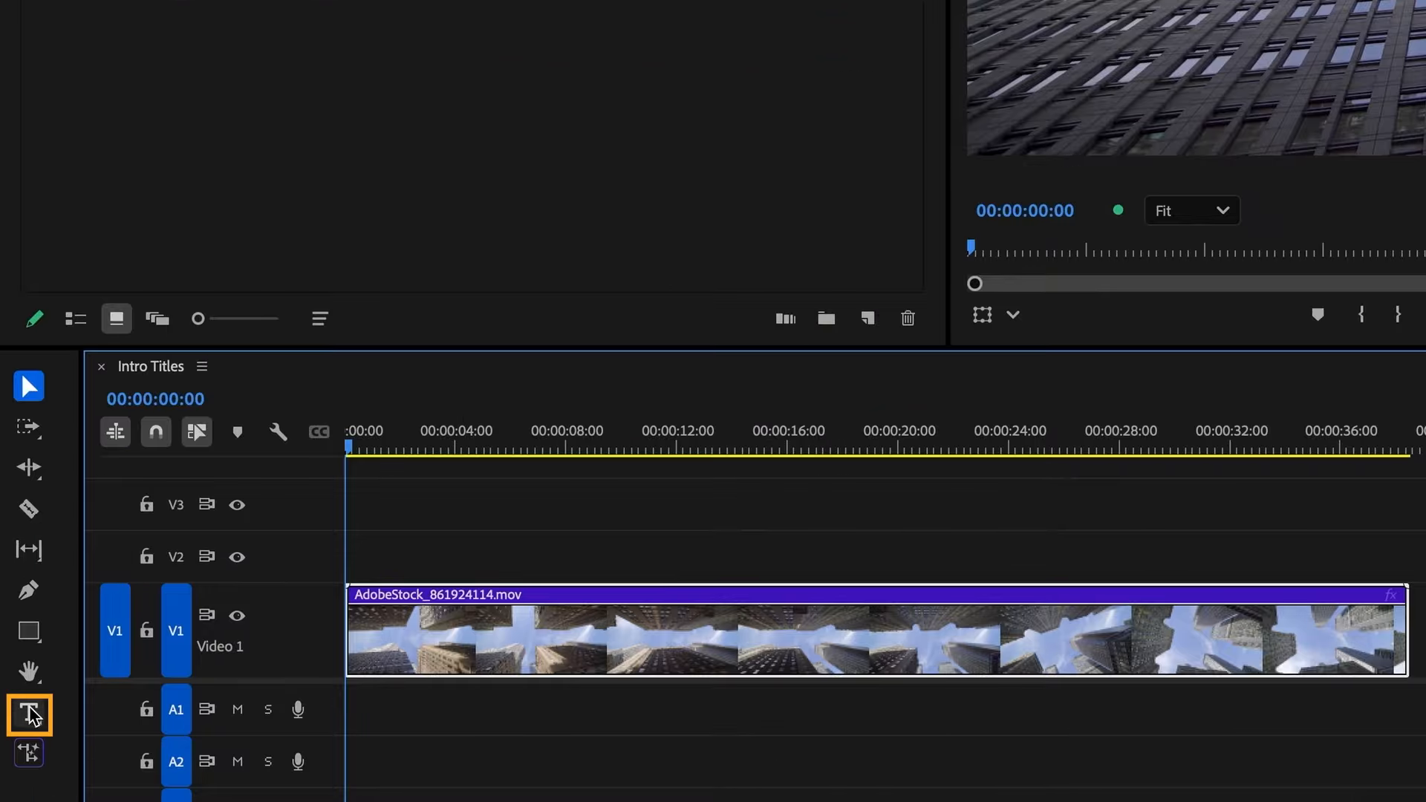
left_click(16, 678)
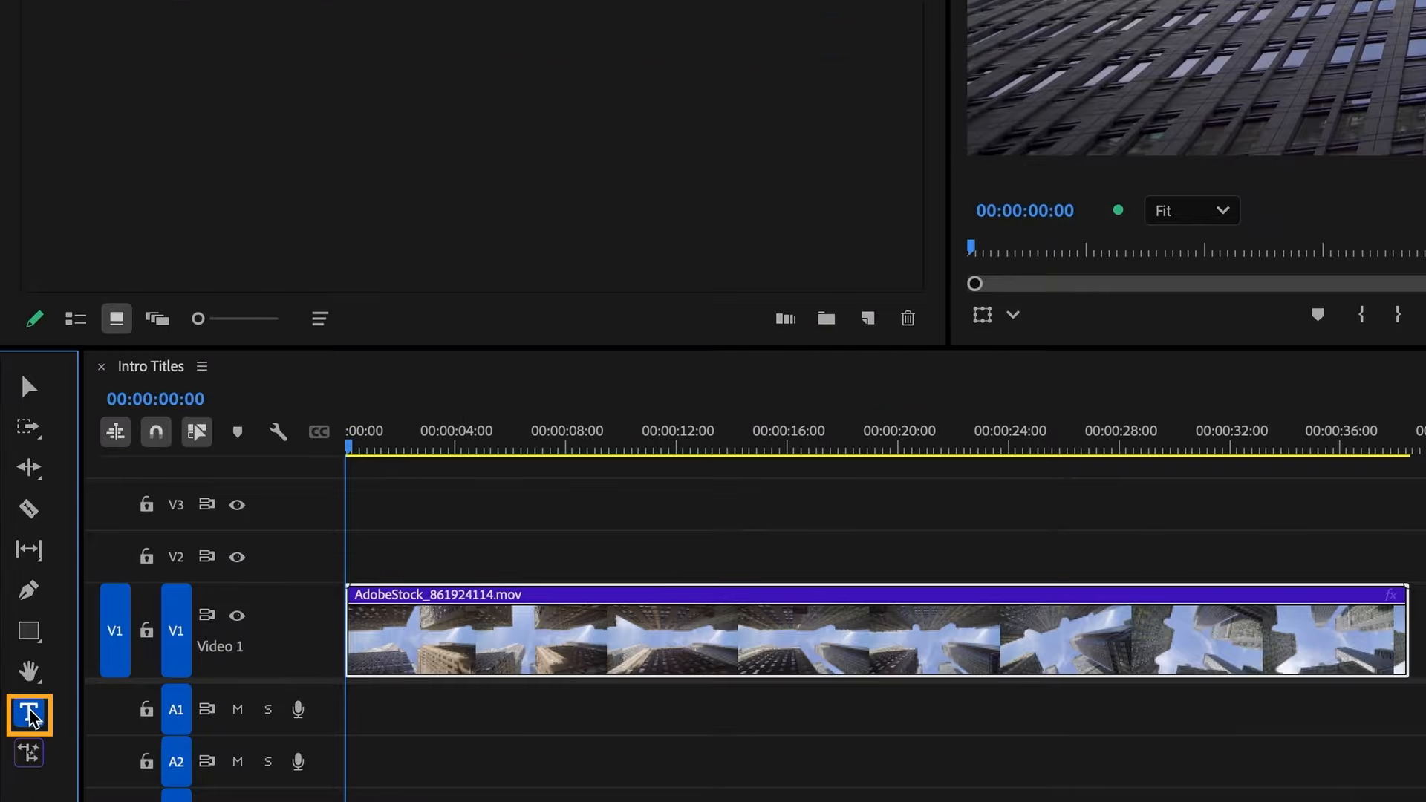
left_click(346, 371)
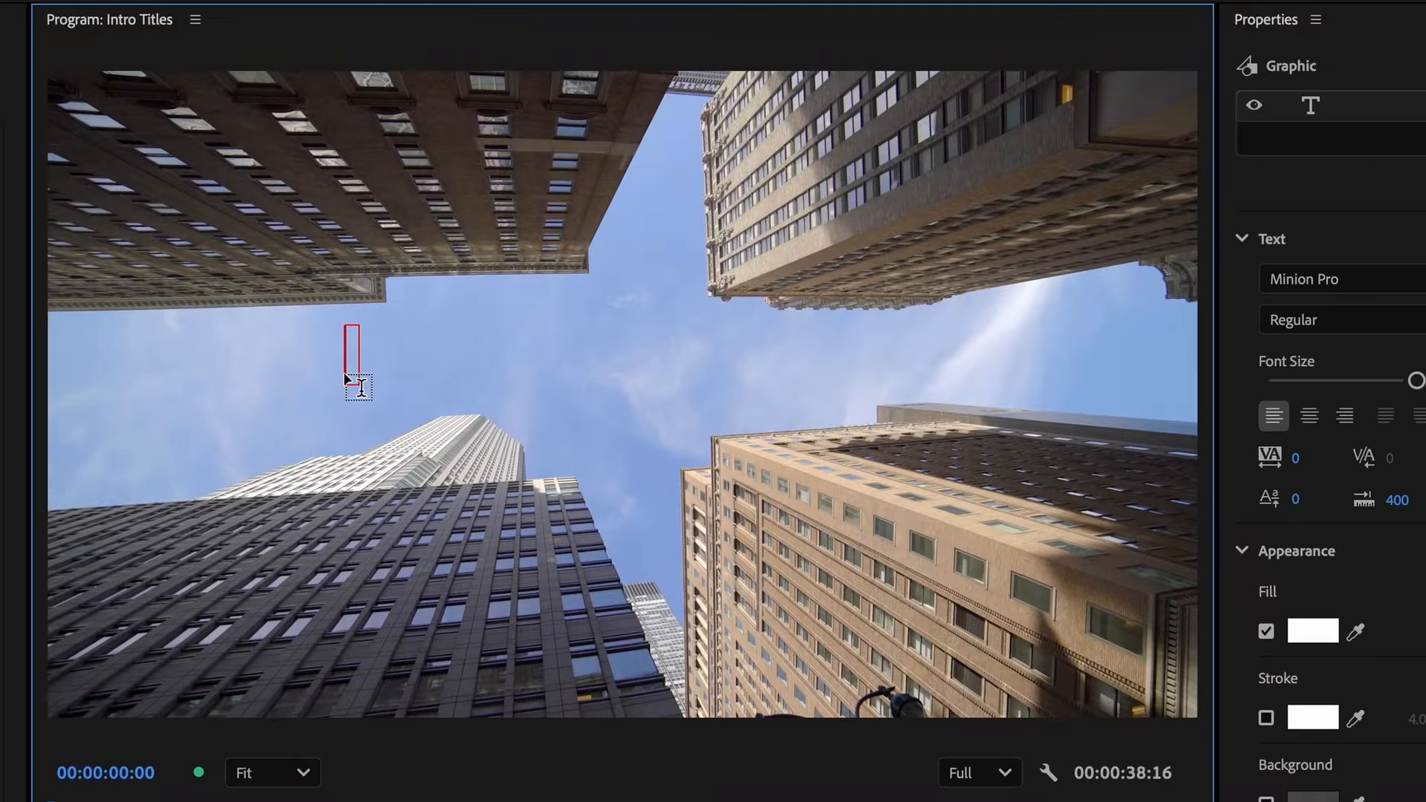
type("work city")
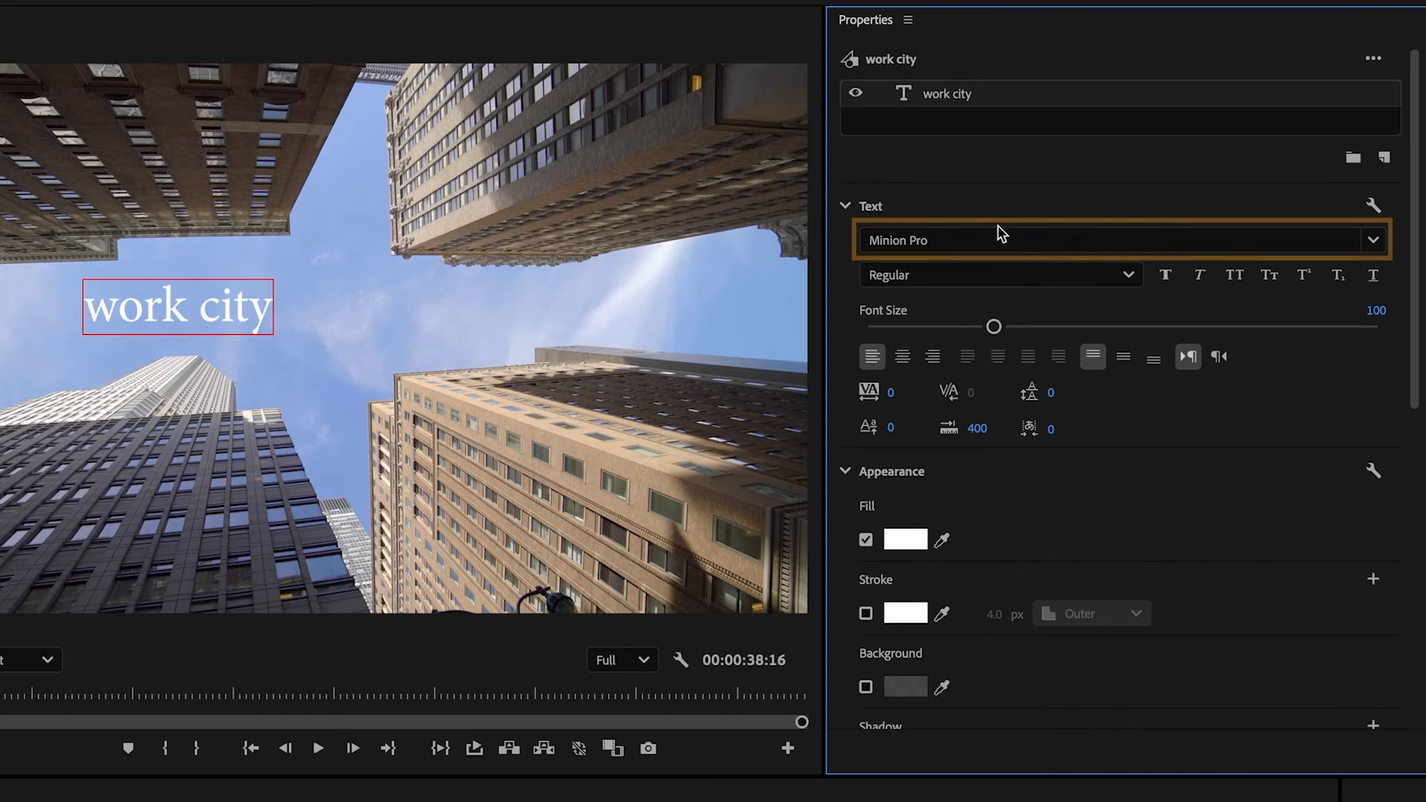
- Format the "work city" title in Museo Sans, weight 700, with all caps
left_click(990, 235)
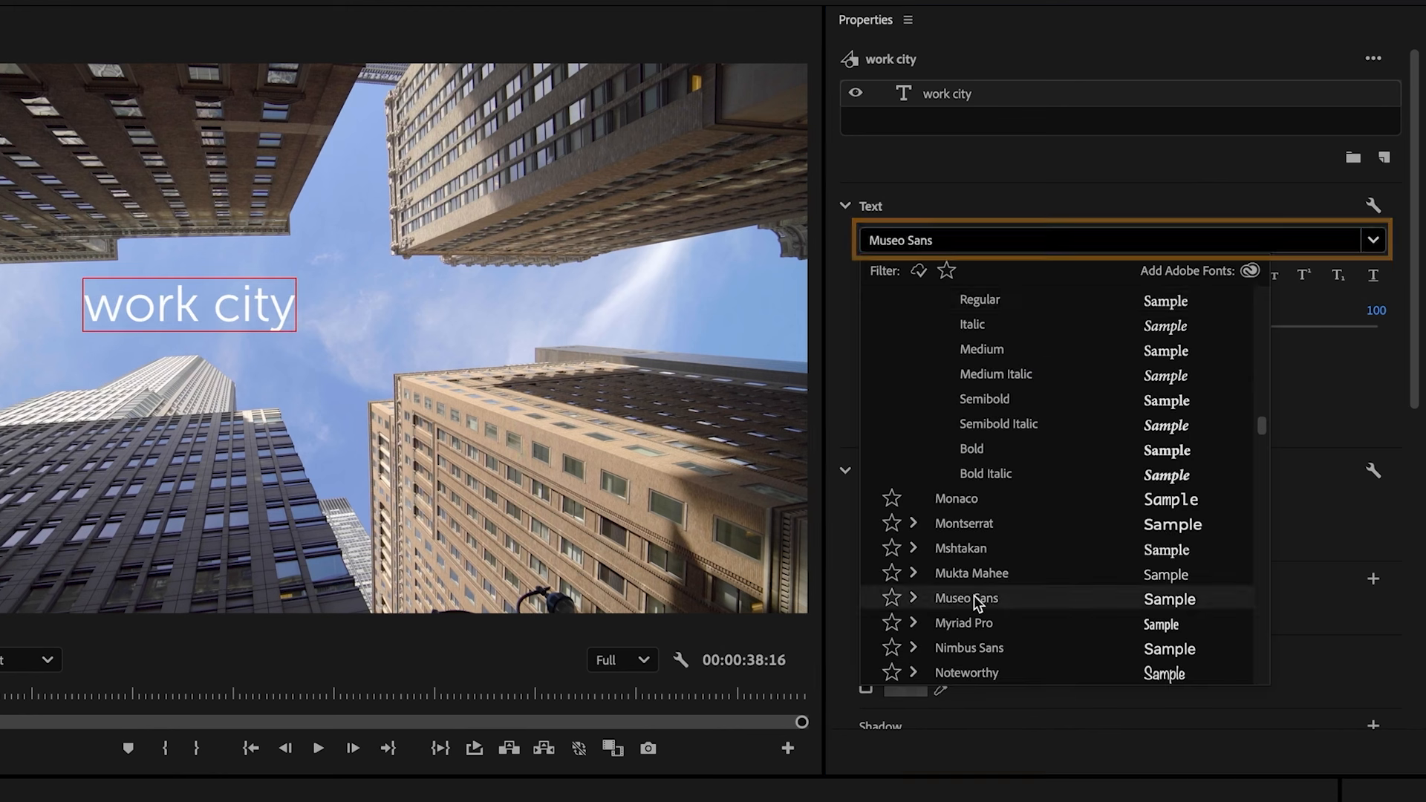
left_click(974, 597)
left_click(1129, 275)
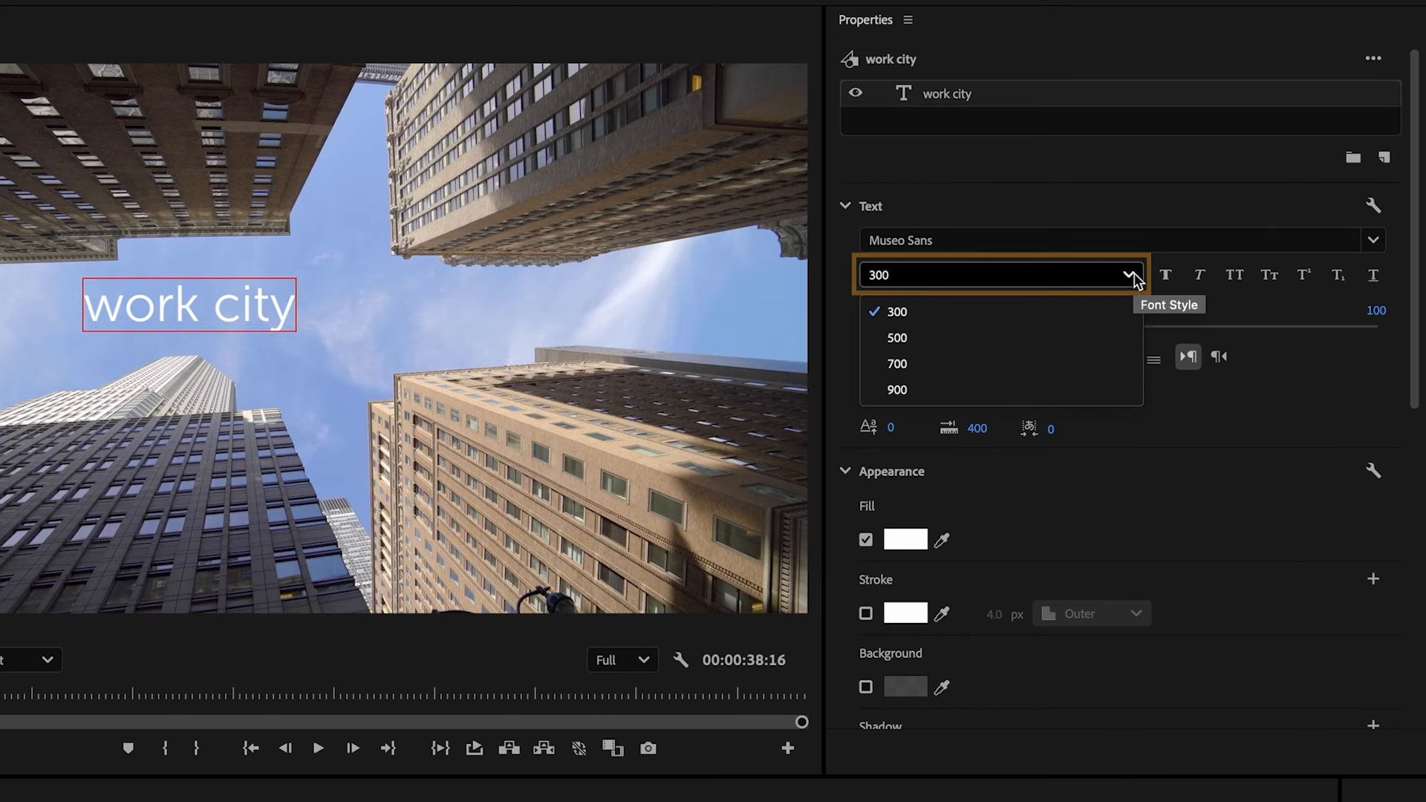
left_click(934, 366)
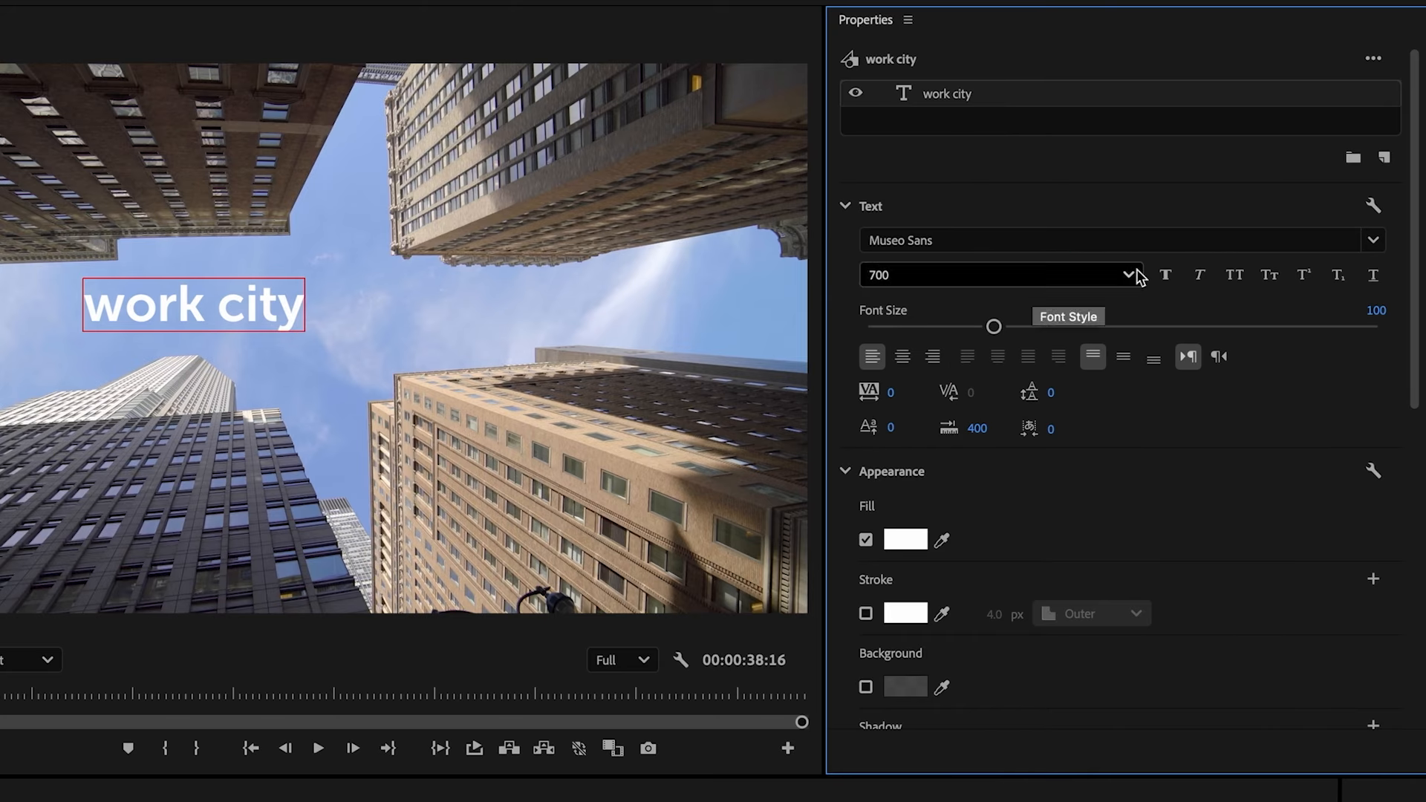
left_click(1234, 276)
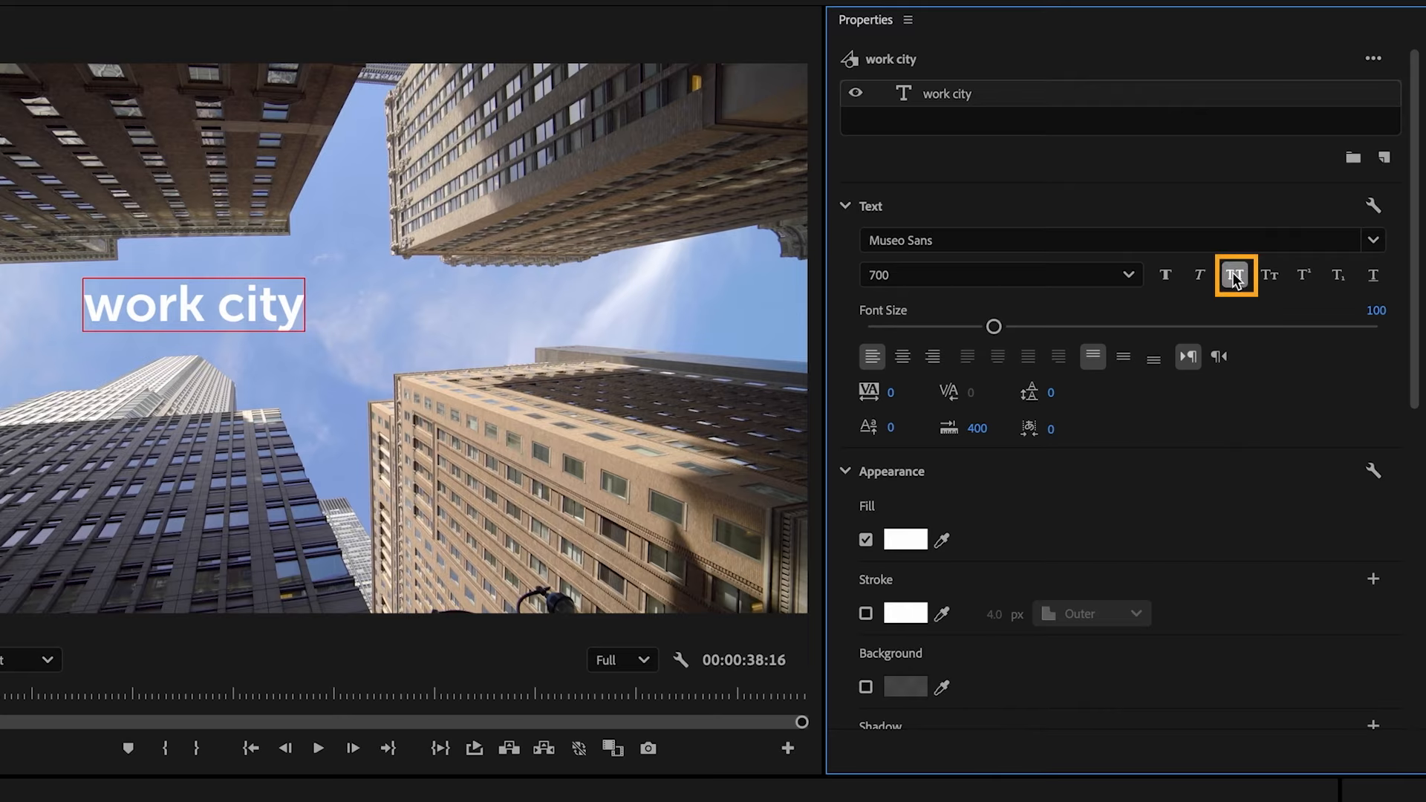
- Set the "work city" title's font size to 200
left_click(1376, 312)
type("2")
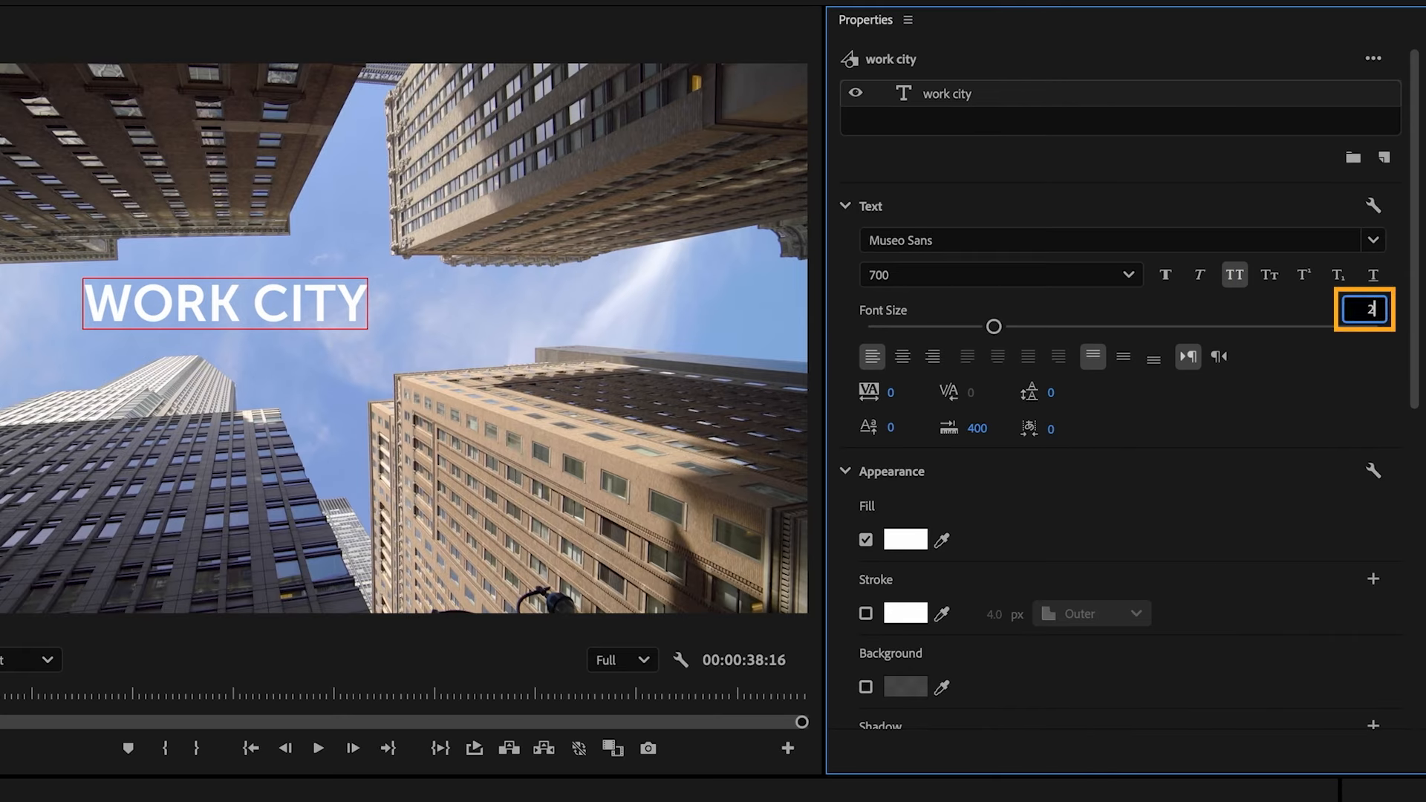
type("00")
key("Return")
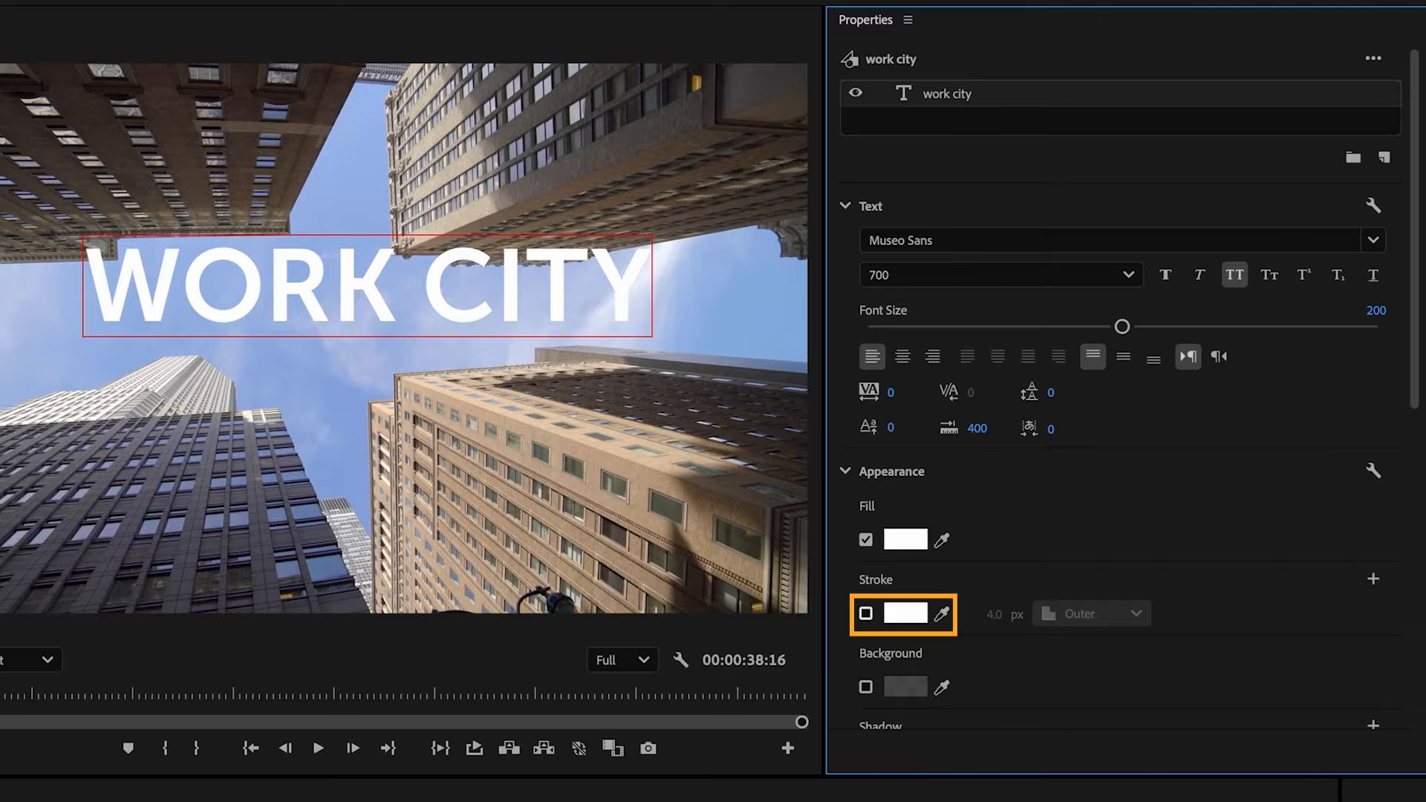
- Give the title text a stroke in dark orange, CA7906
left_click(866, 614)
left_click(900, 610)
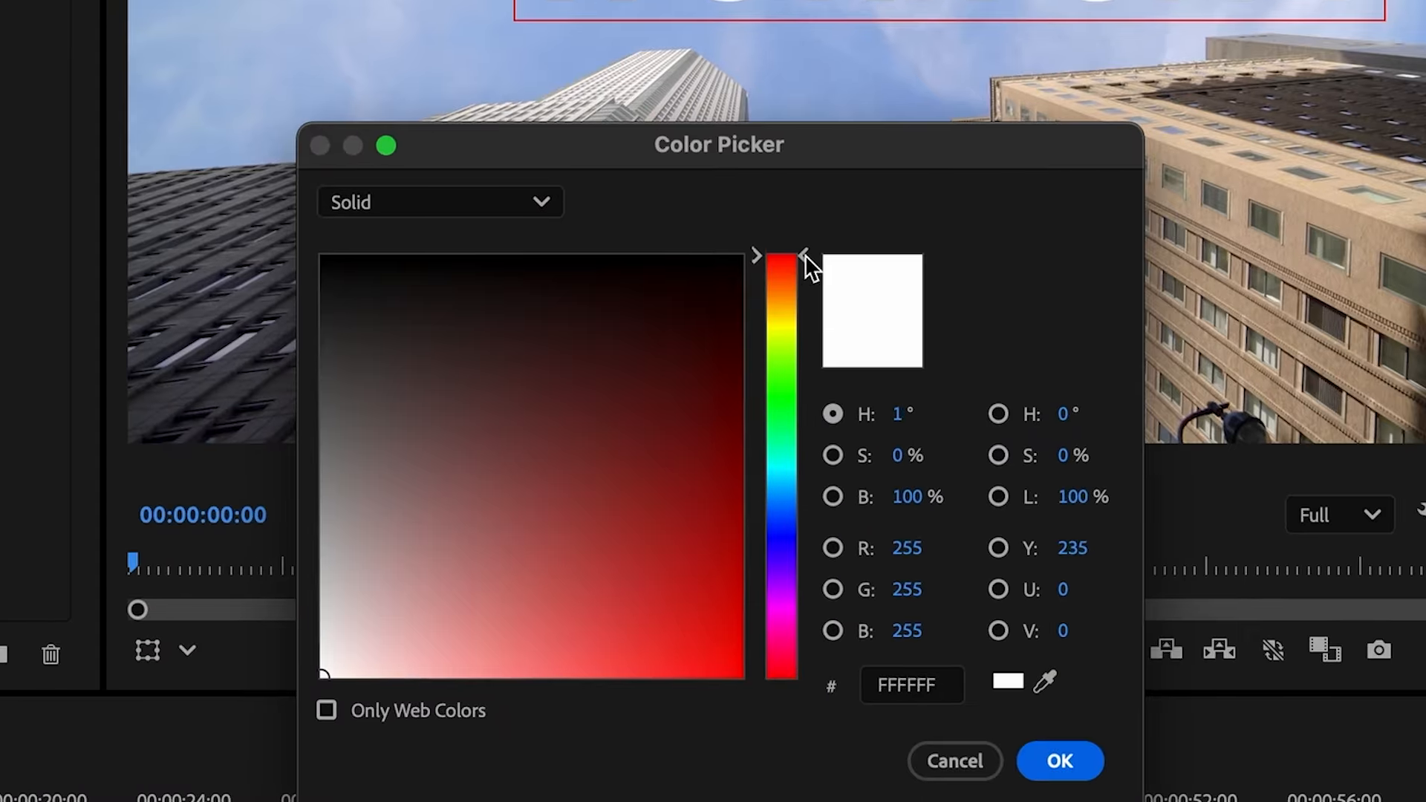
left_click_drag(810, 264, 802, 295)
left_click(729, 589)
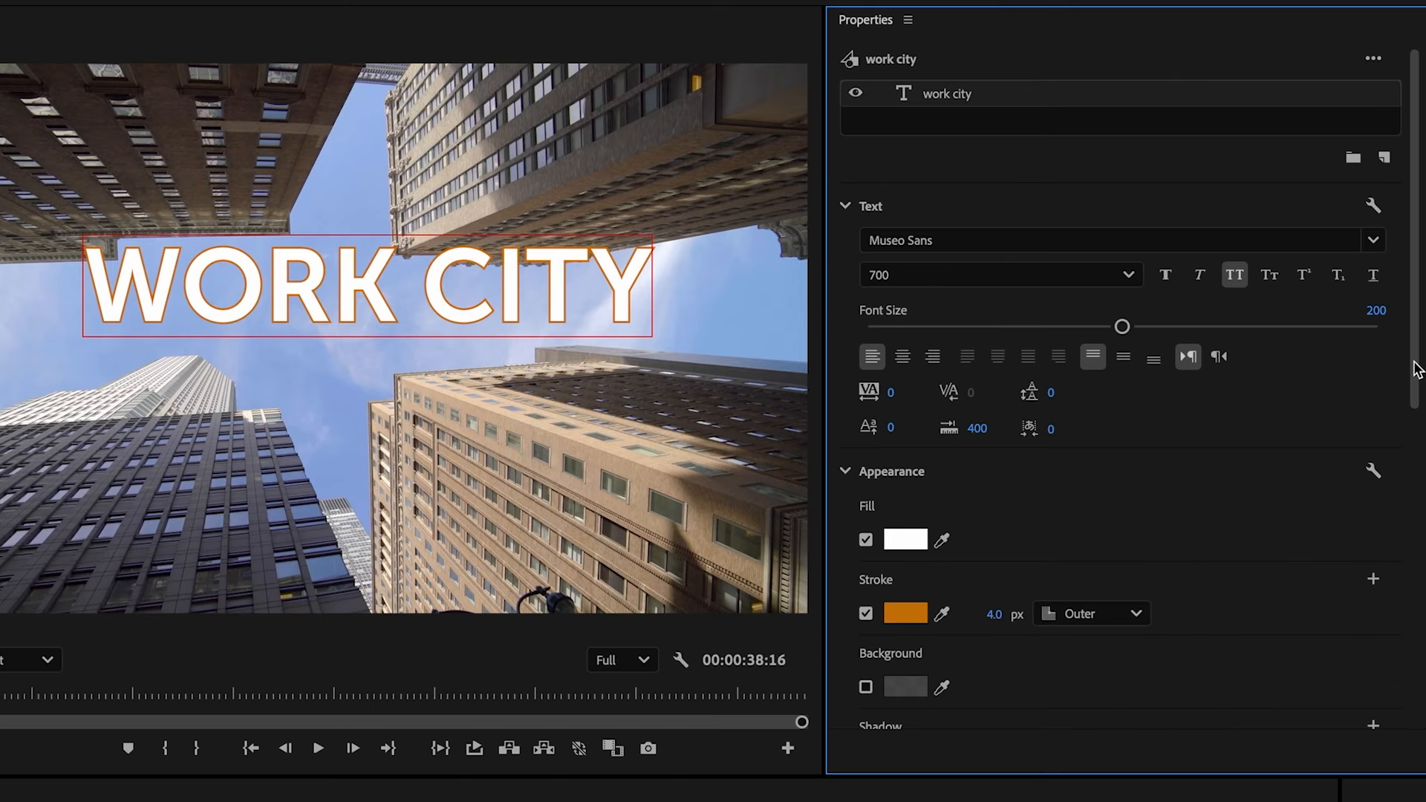
- Centre the title horizontally and vertically in the frame and extend its clip to the end of the building footage
left_click_drag(1416, 361, 1414, 661)
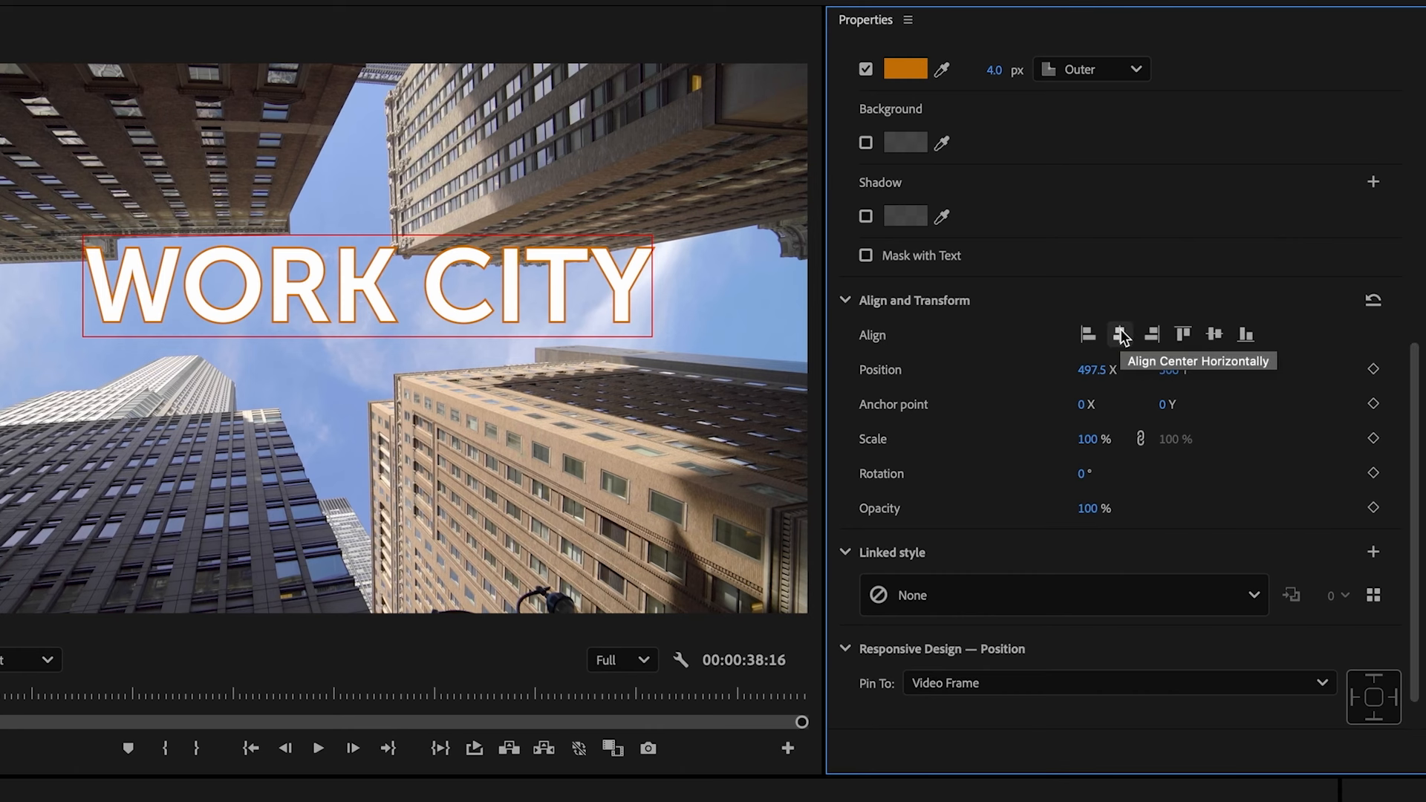
left_click(1120, 335)
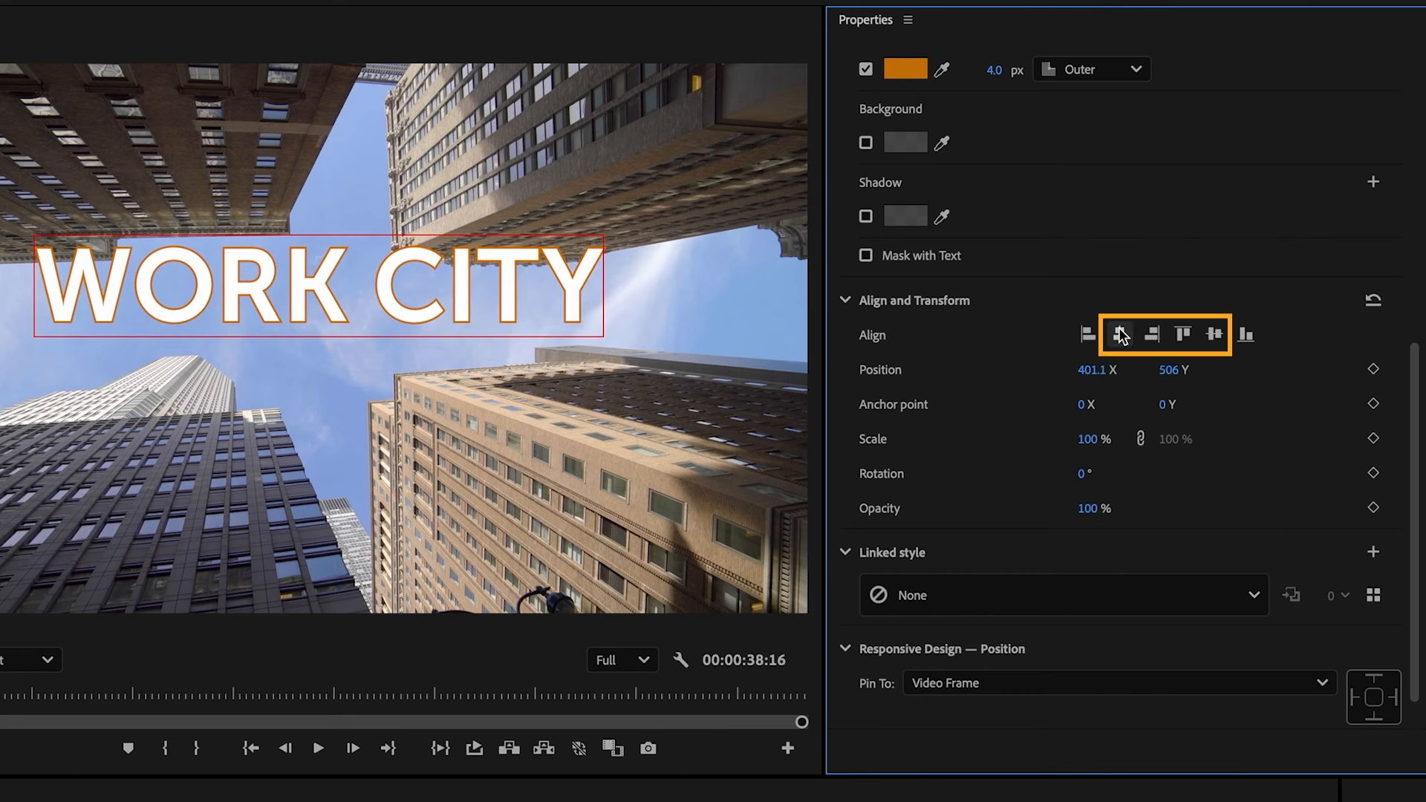
left_click(1215, 335)
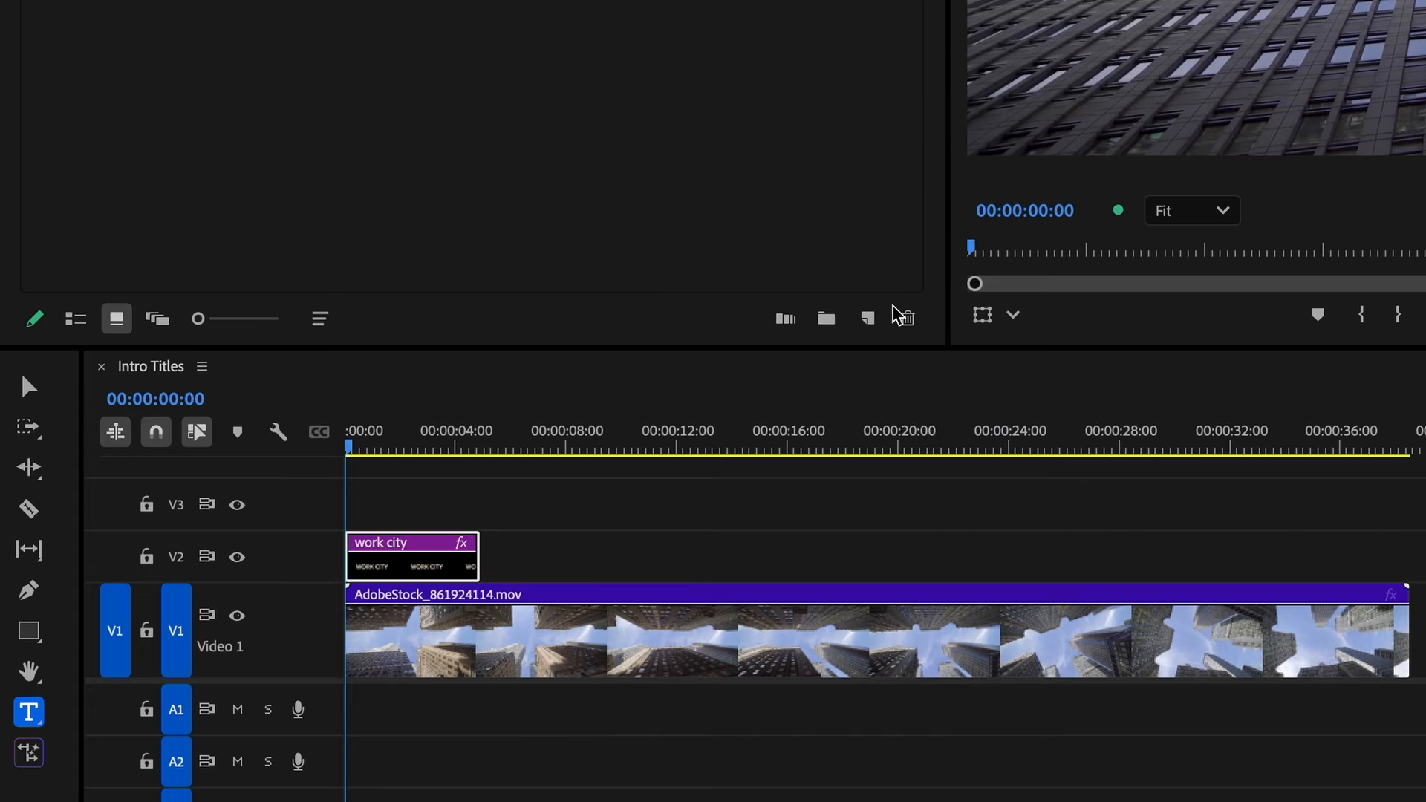
left_click_drag(477, 559, 1402, 542)
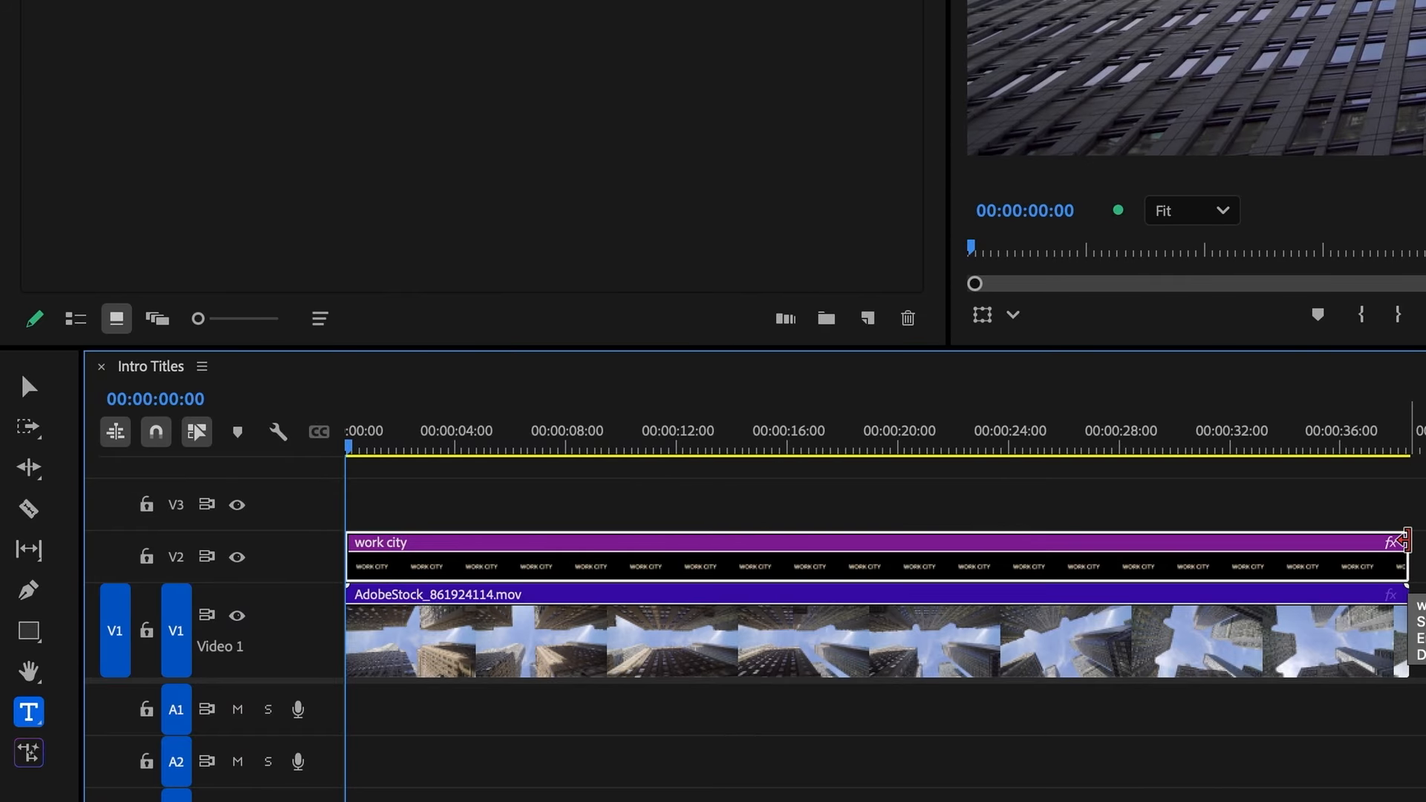
- Keyframe the title's centred position just past 8 seconds, and at 00:00:00:00 move it off the frame's right side to X about 2091
left_click_drag(176, 546, 294, 547)
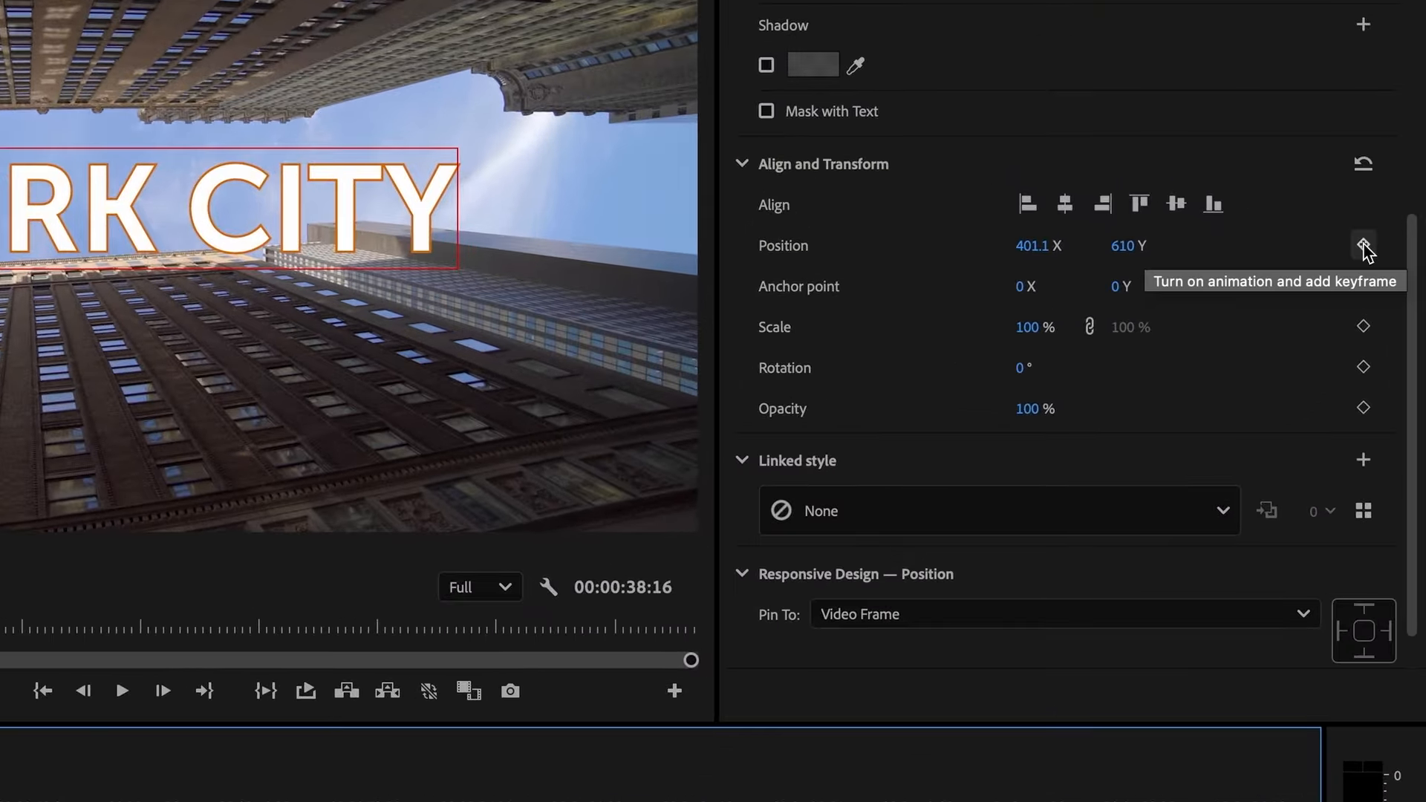
left_click(1363, 245)
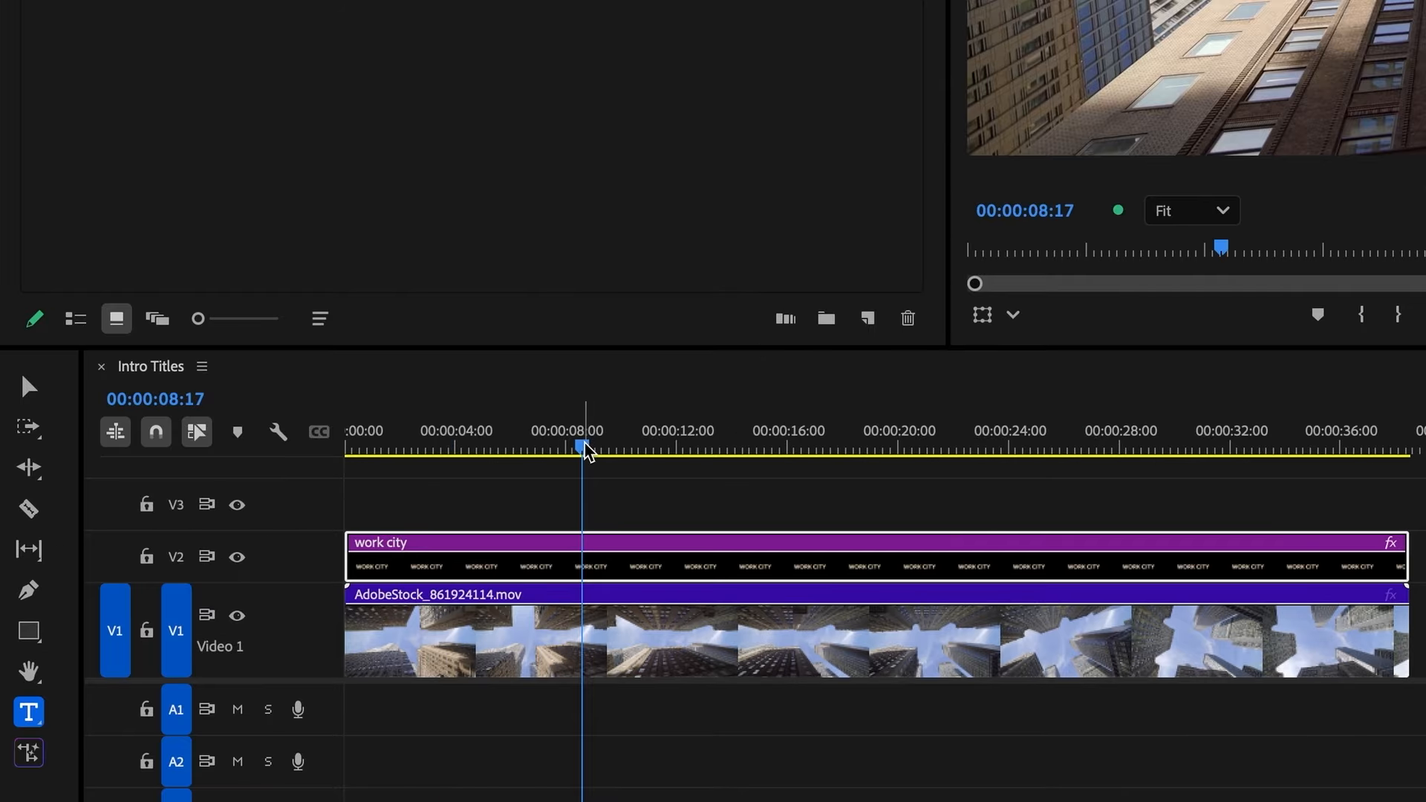
left_click_drag(583, 446, 230, 443)
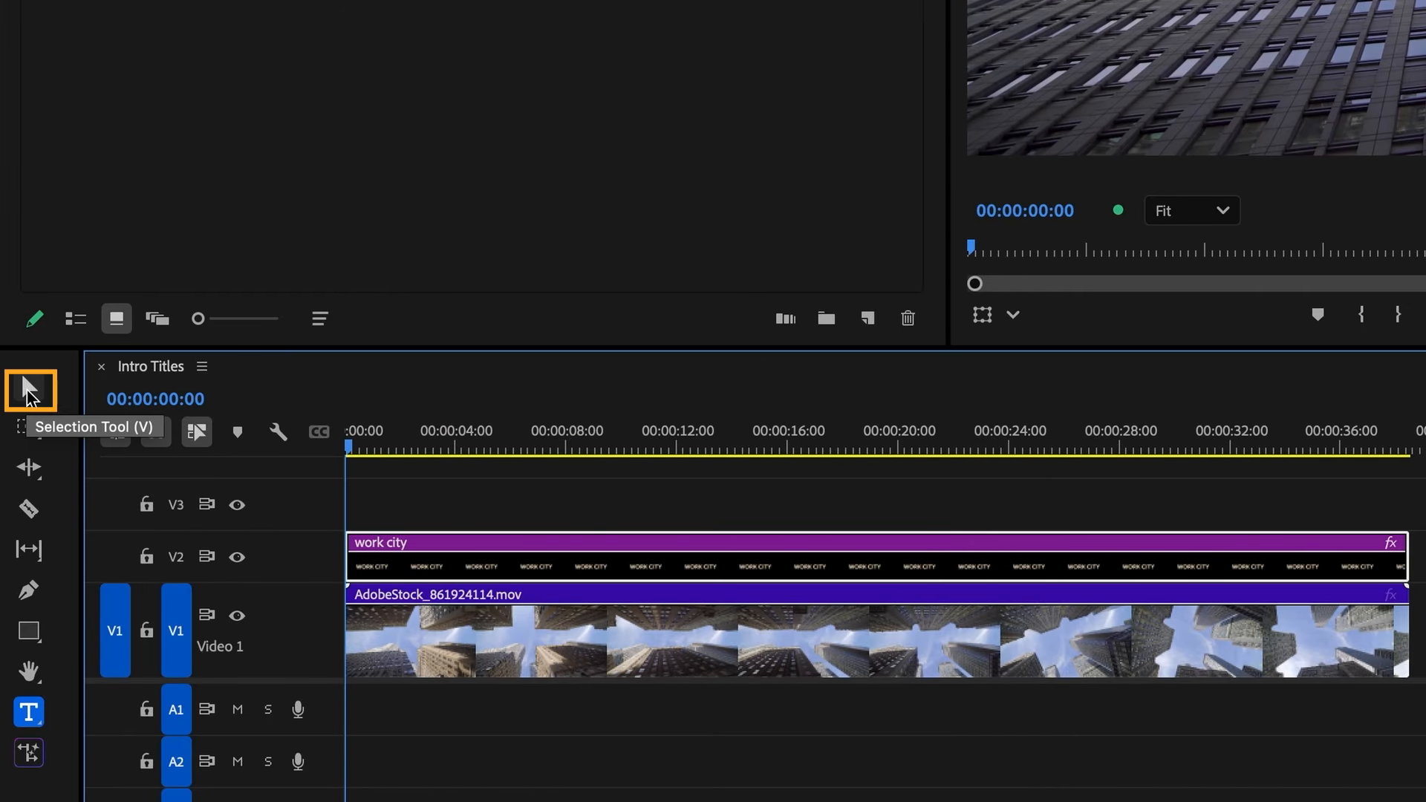
left_click(27, 392)
left_click_drag(715, 256, 1211, 296)
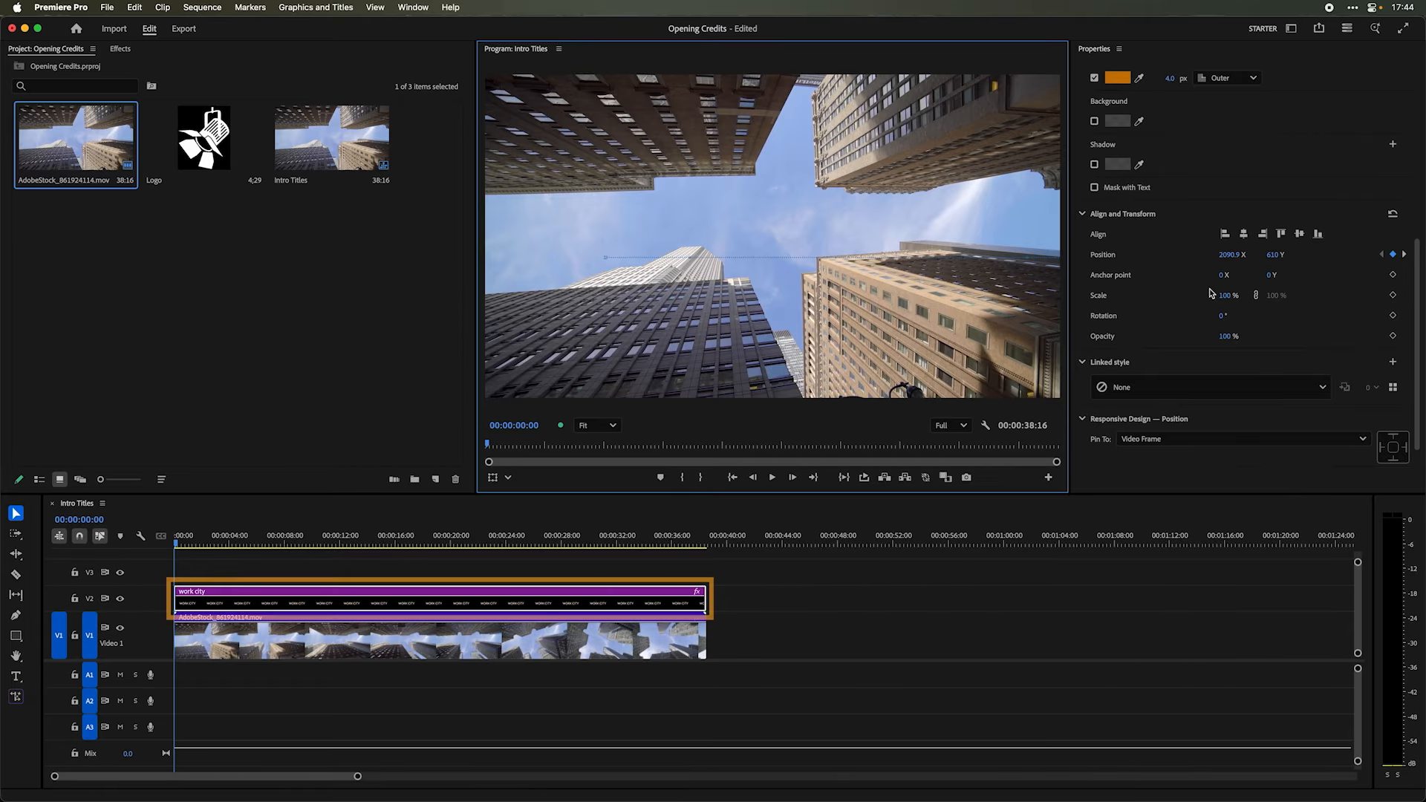
- Open the advanced effect controls for the title and, at 00:00:17:00, move the text completely off the left side of the video frame
scroll(1212, 293, "up", 8)
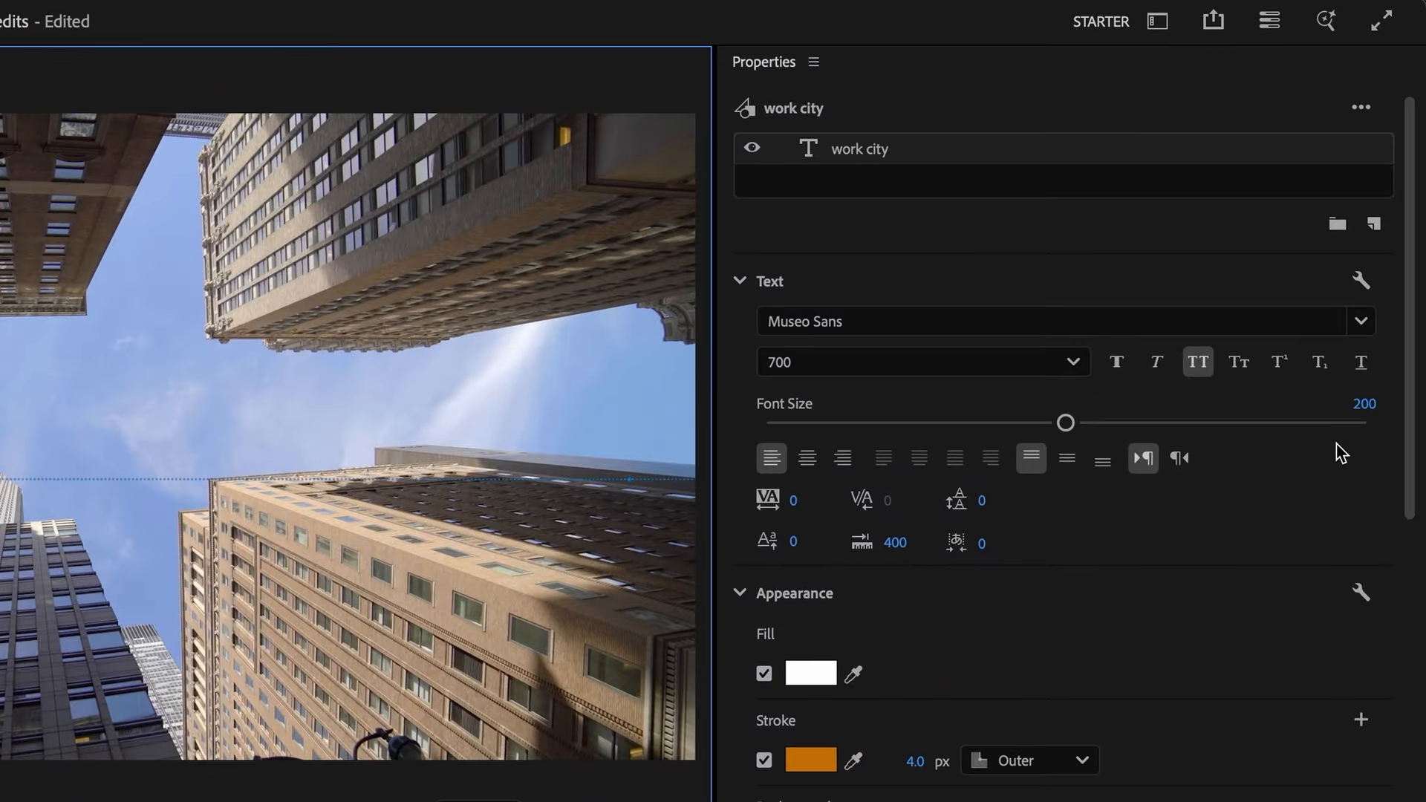
left_click(1362, 110)
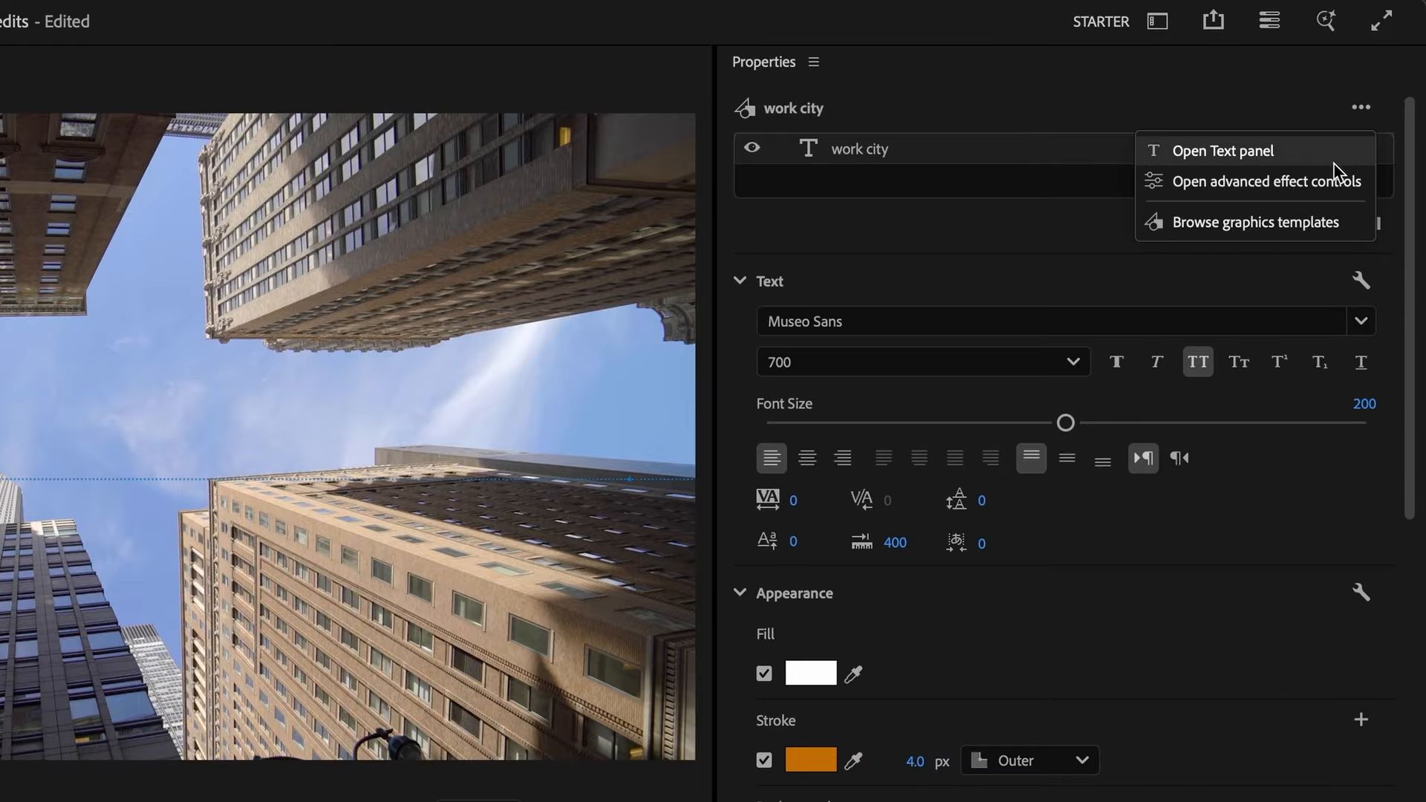
left_click(1328, 194)
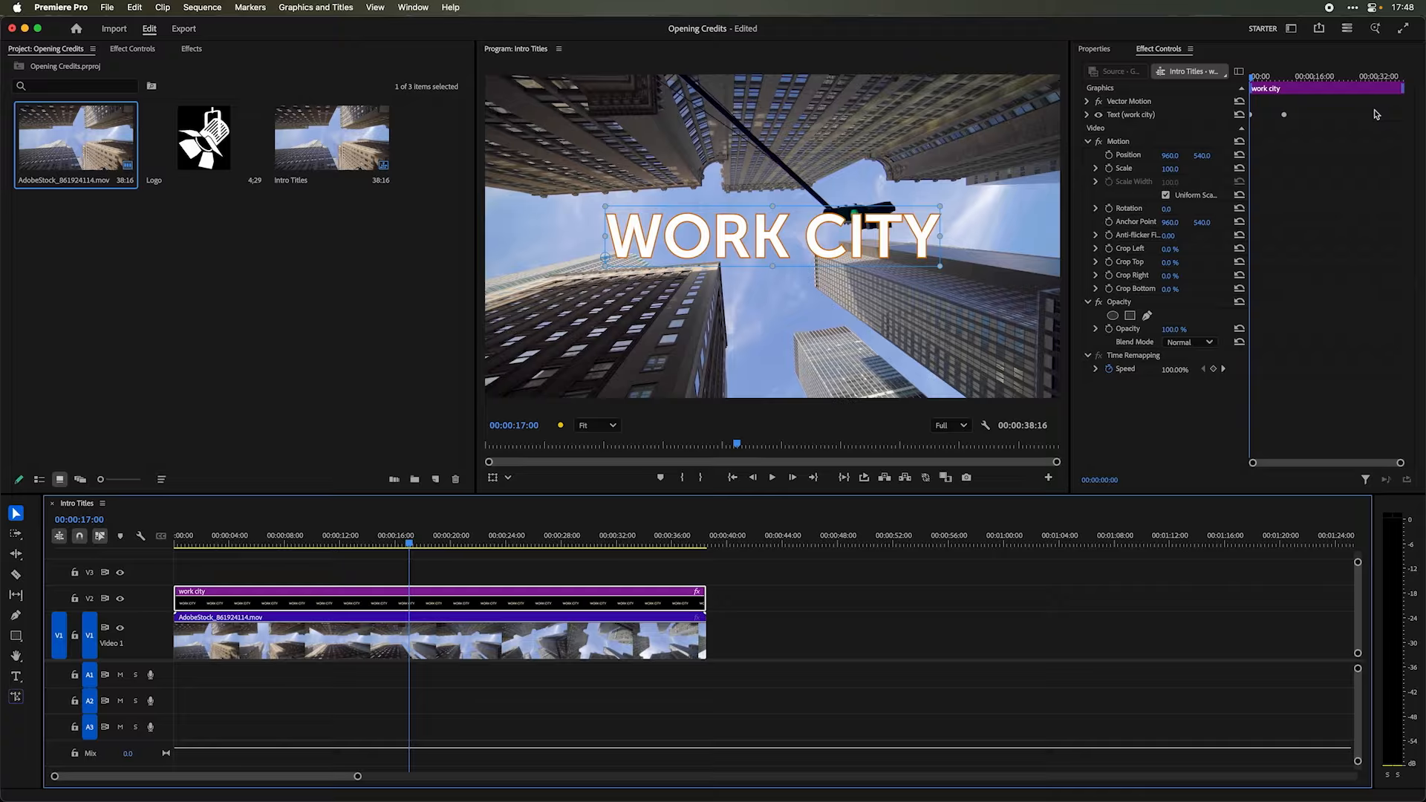
left_click_drag(720, 247, 253, 247)
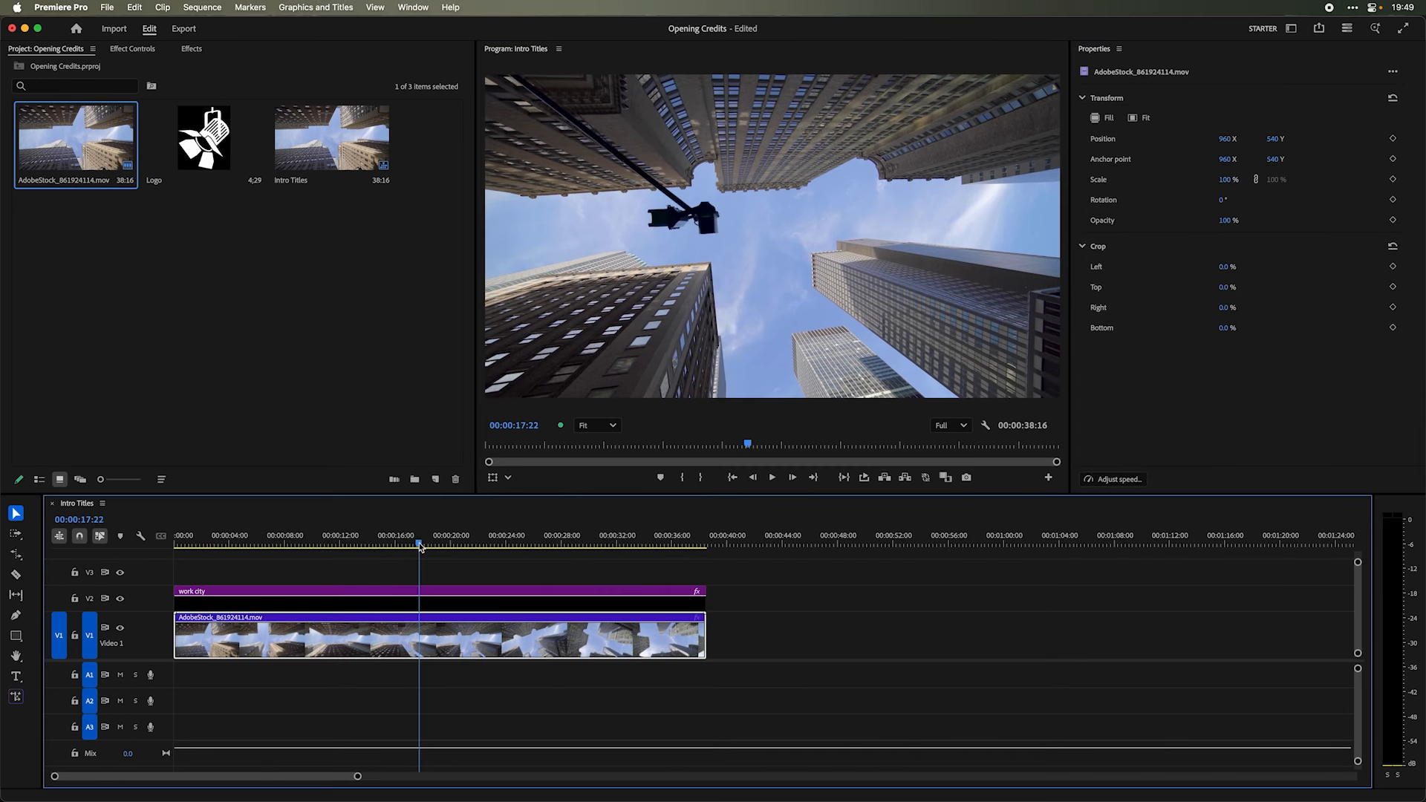
- Add a second text layer to the title clip at 00:00:19:16, reading "starring" with the actor's name on the line below
left_click_drag(413, 544, 445, 546)
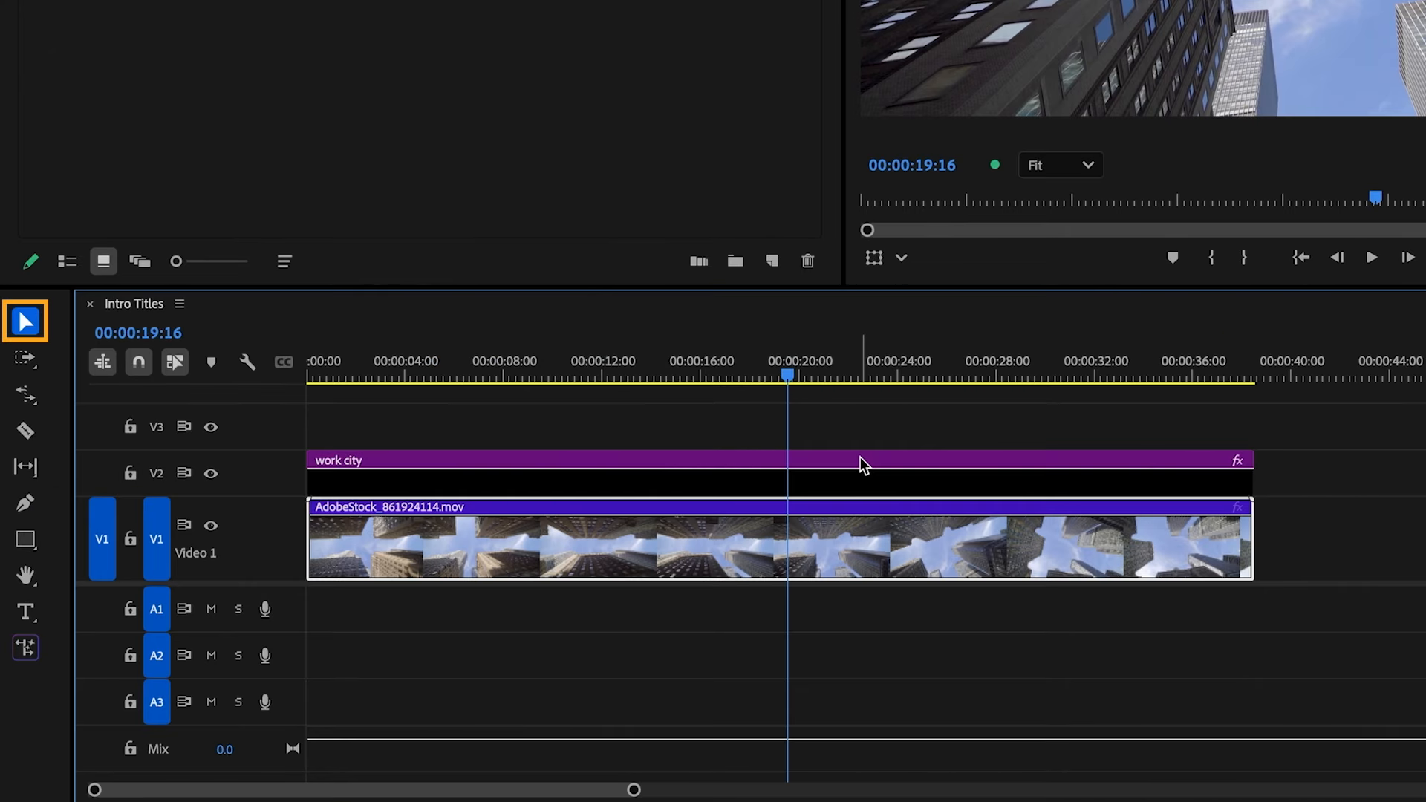
left_click(484, 592)
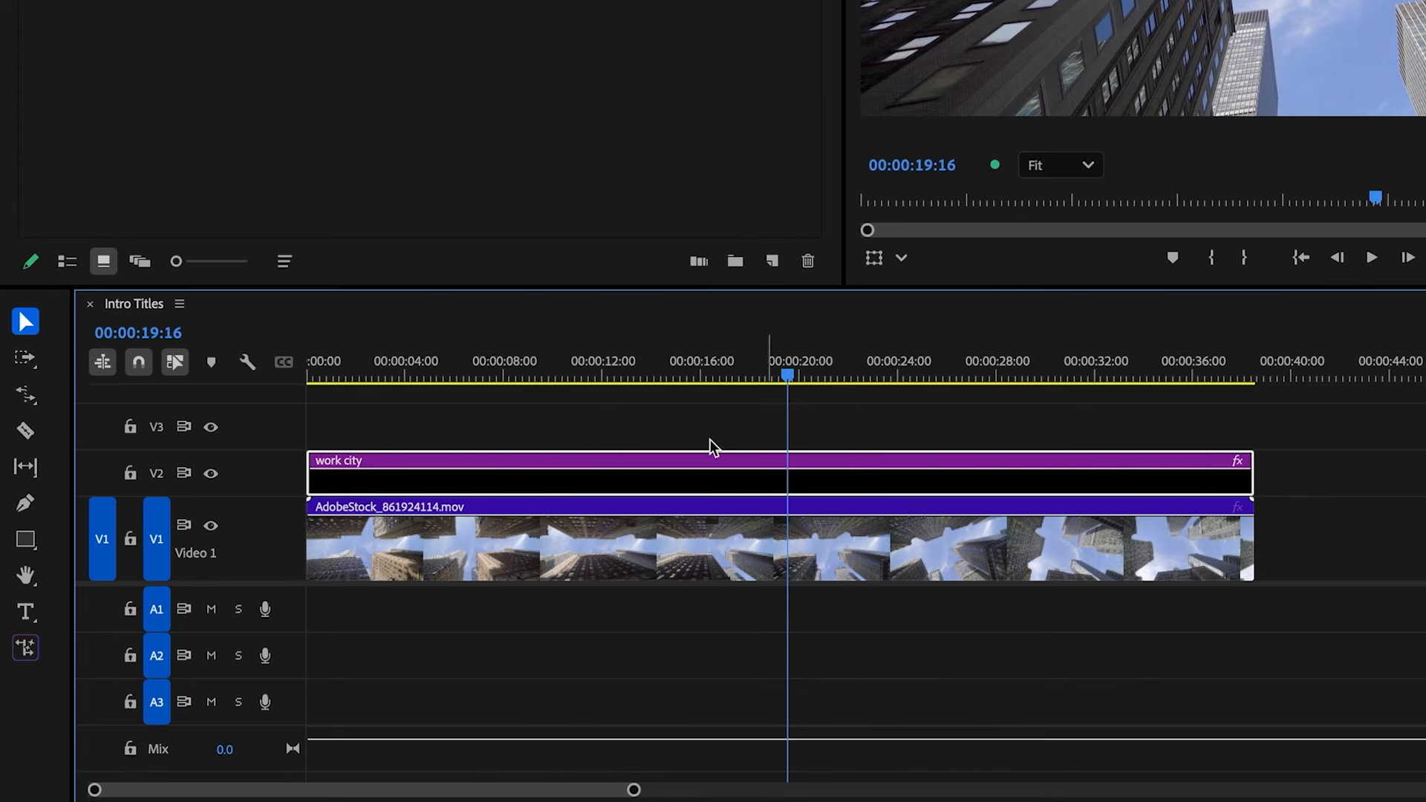
left_click(25, 610)
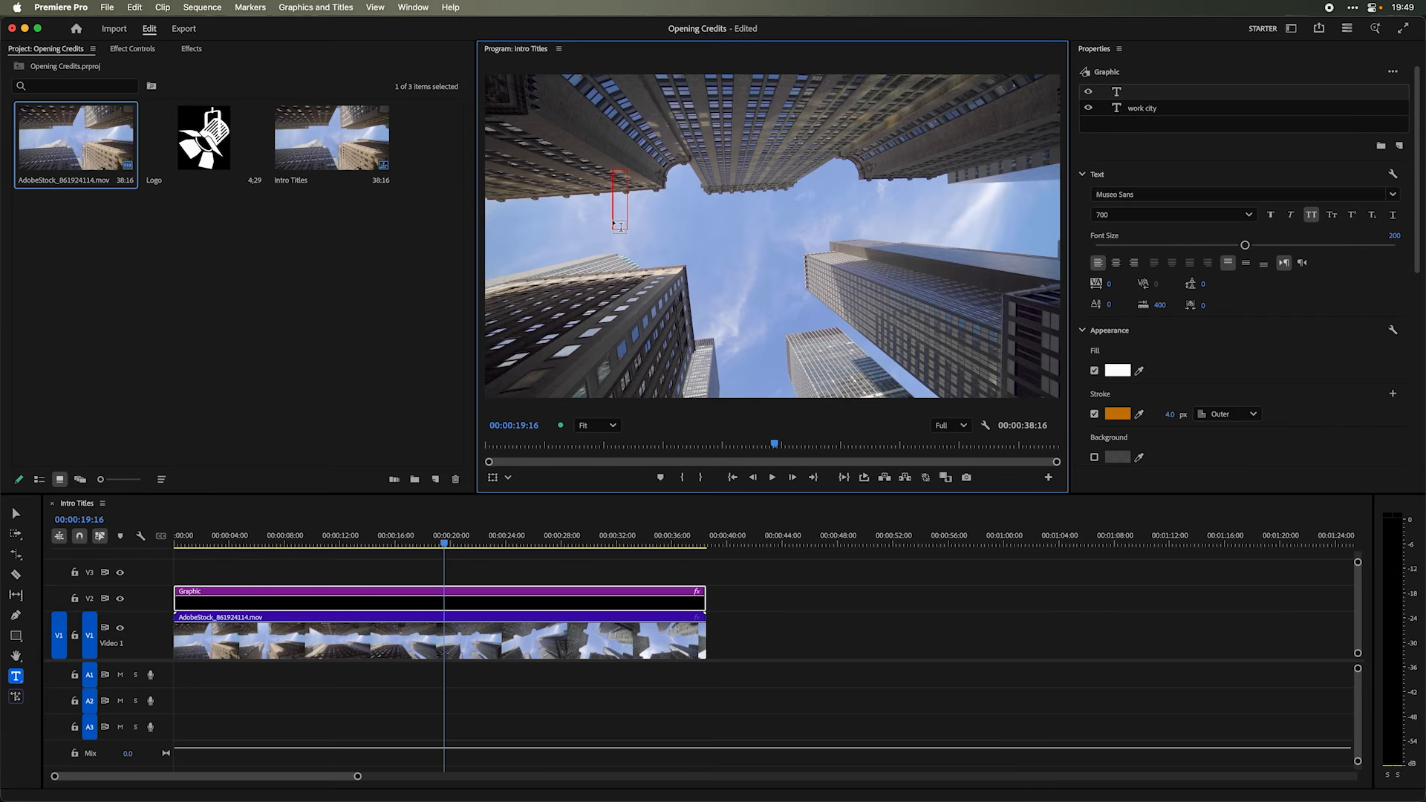
left_click(617, 201)
type("starring")
key("Return")
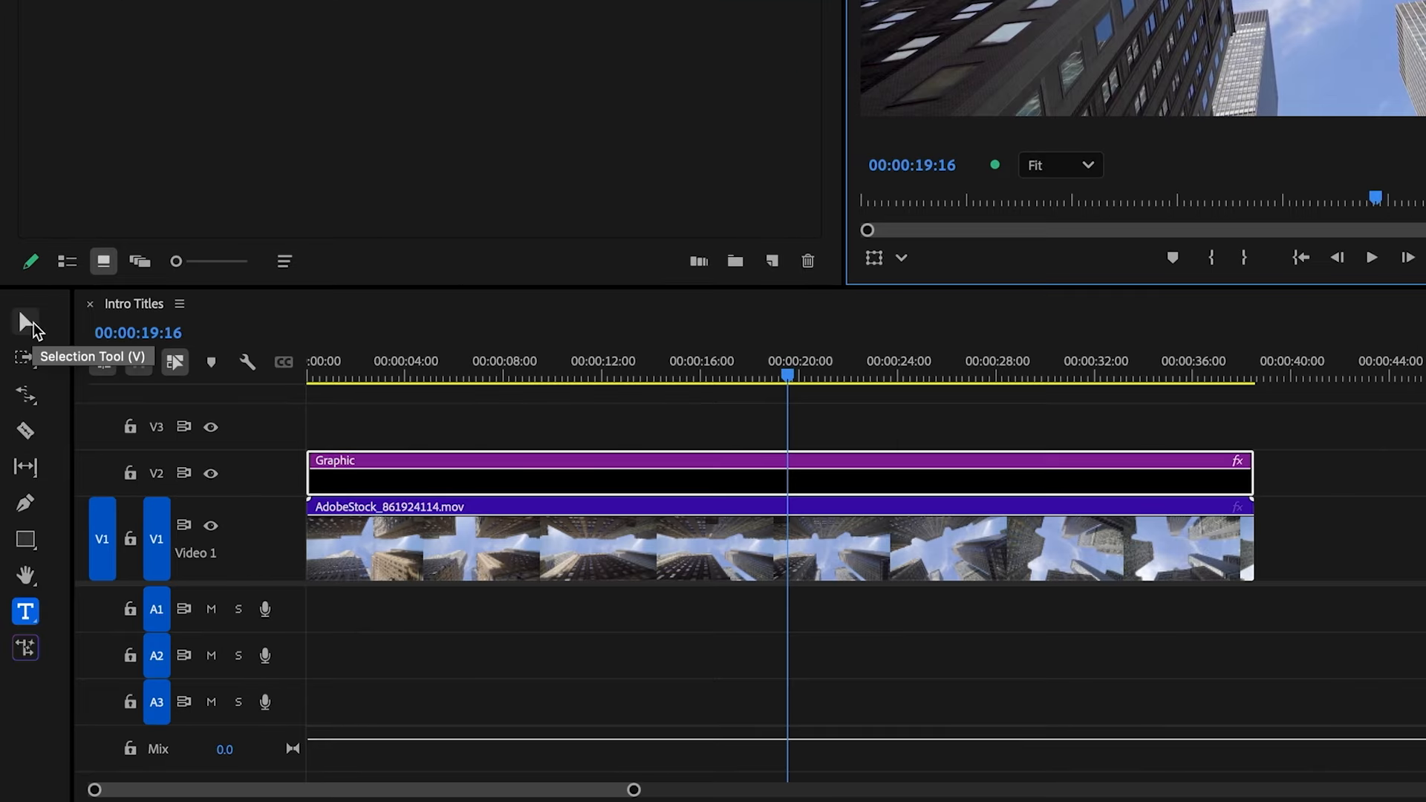
- Reduce the starring credit's font size to 161 and centre it horizontally and vertically in the frame
left_click(19, 515)
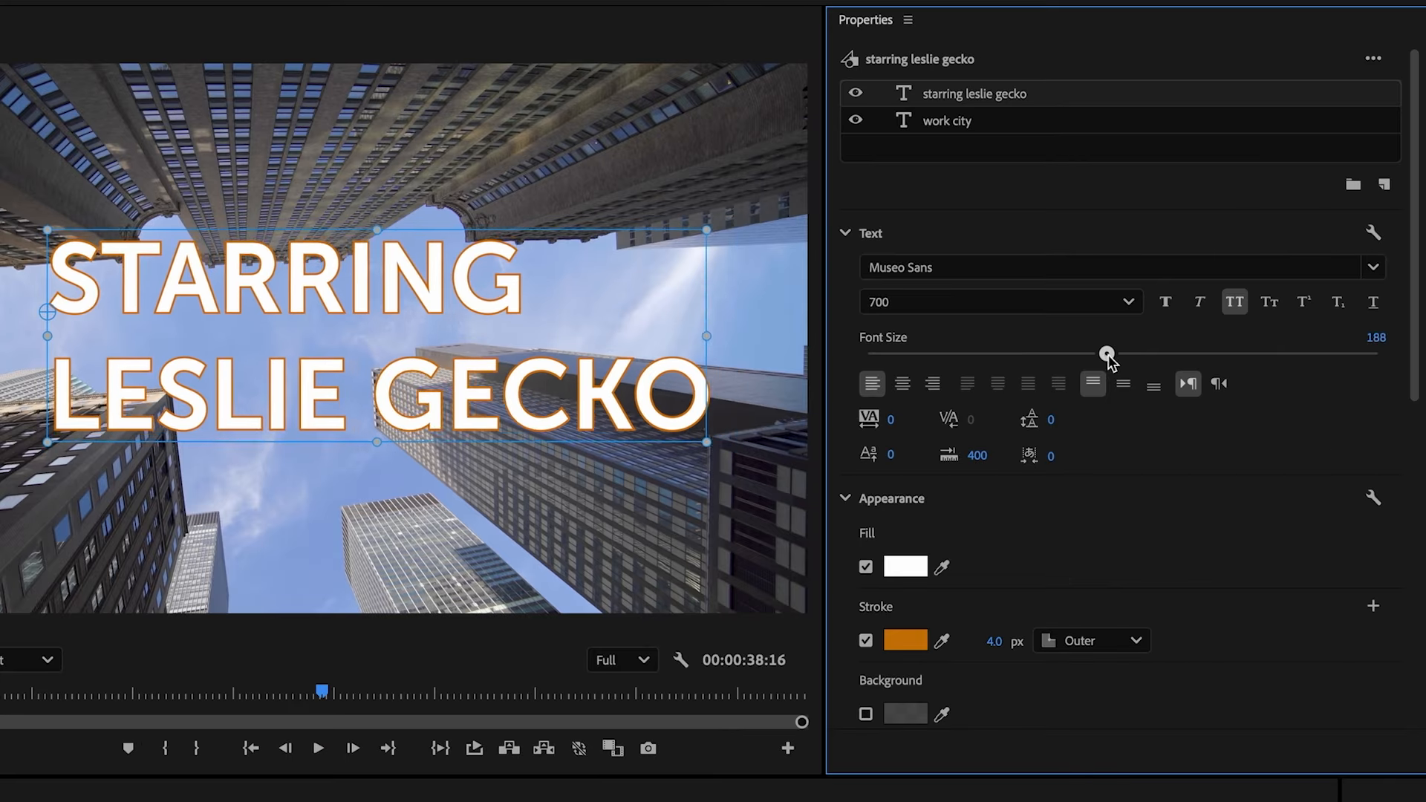
left_click_drag(1105, 355, 1070, 357)
scroll(1411, 460, "down", 3)
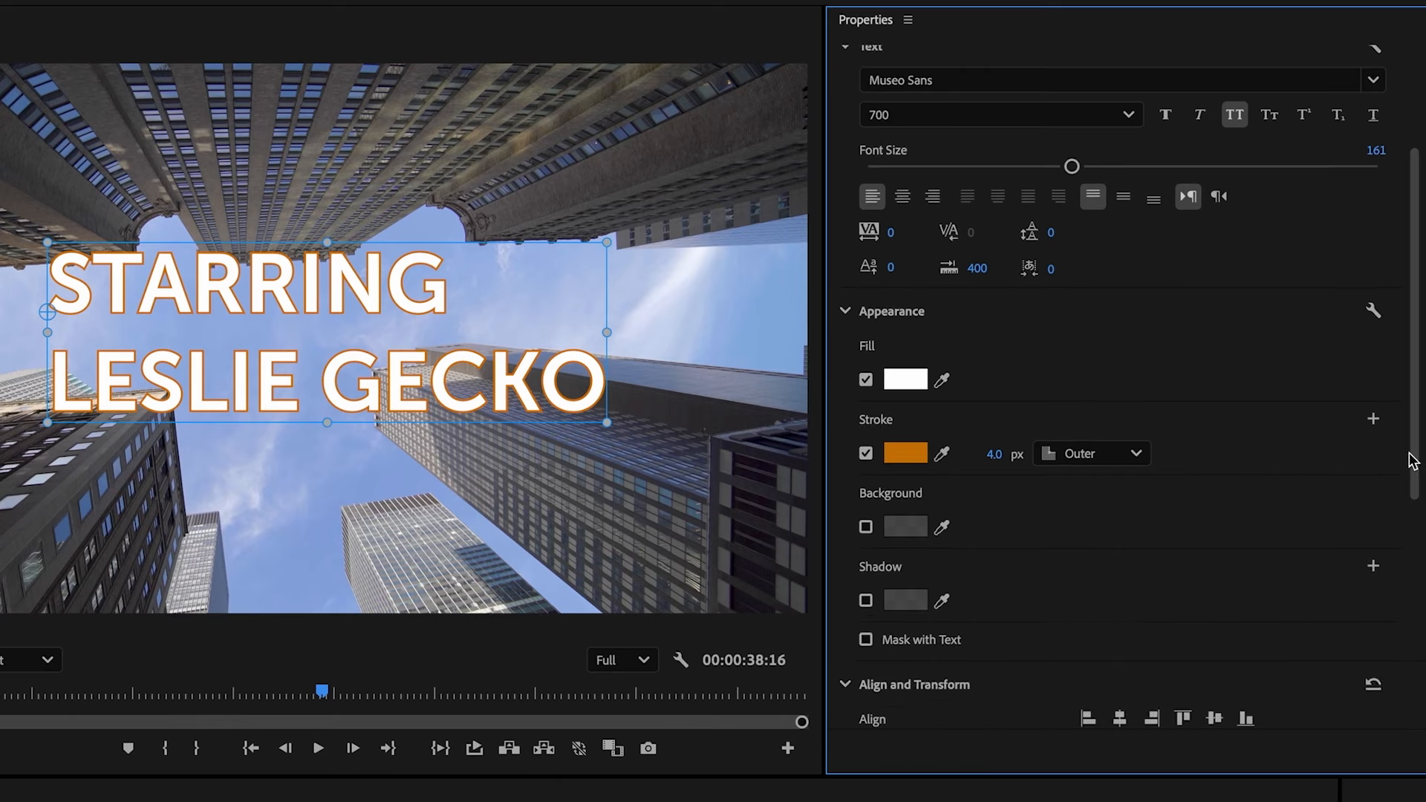
scroll(1411, 460, "down", 5)
left_click(1120, 292)
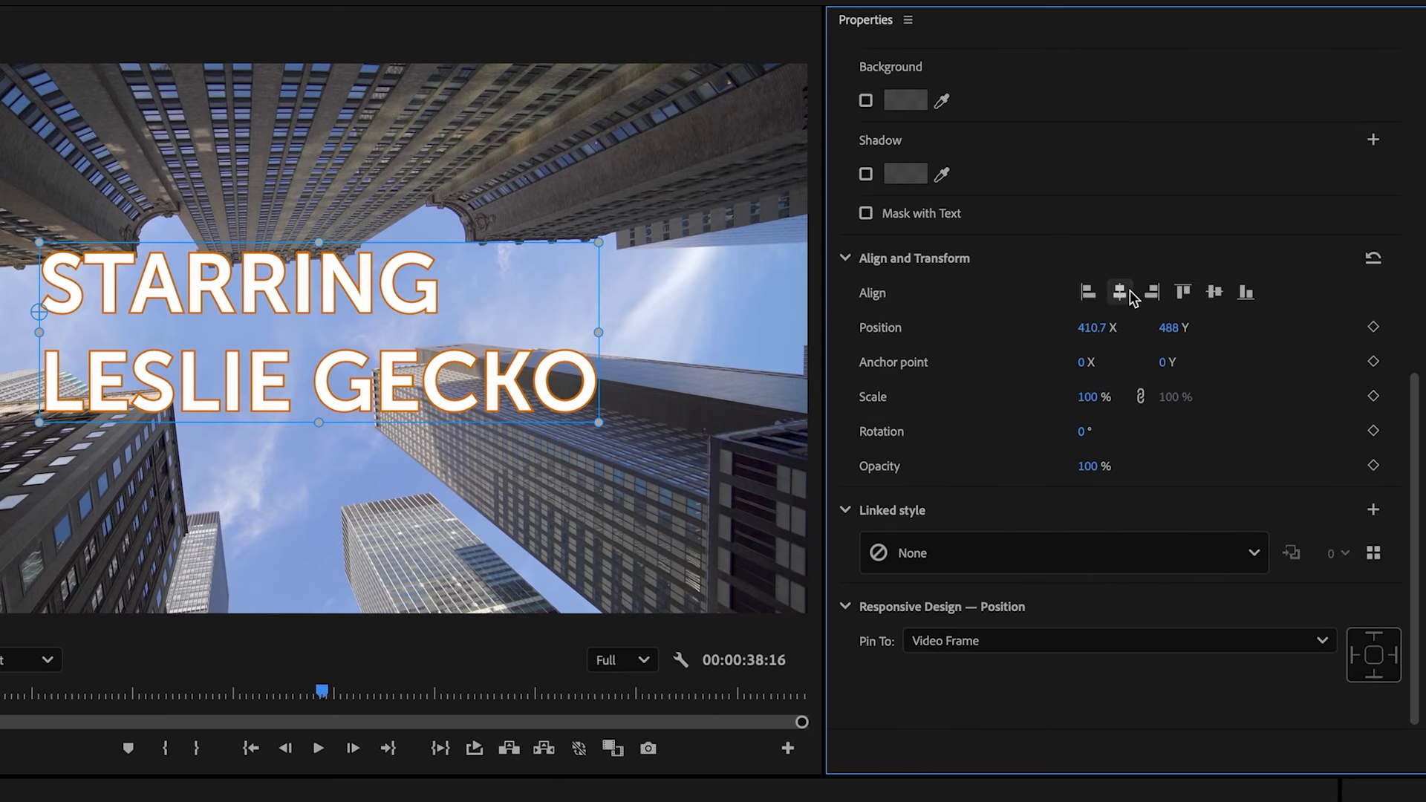
left_click(1215, 293)
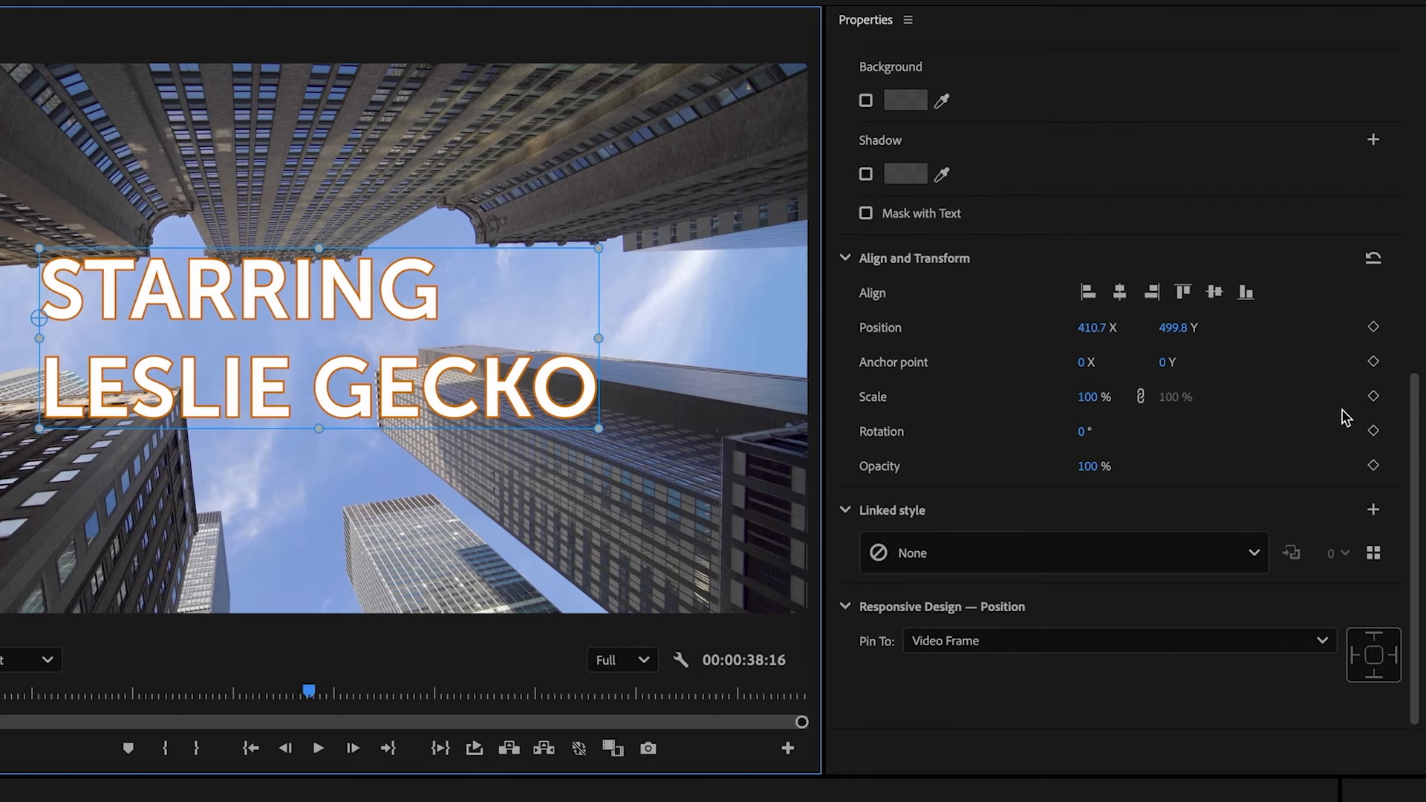
- Keyframe the starring credit's position at 00:00:19:00, and at 00:00:11:13 move it off the frame's right side to X about 2080
left_click(1373, 327)
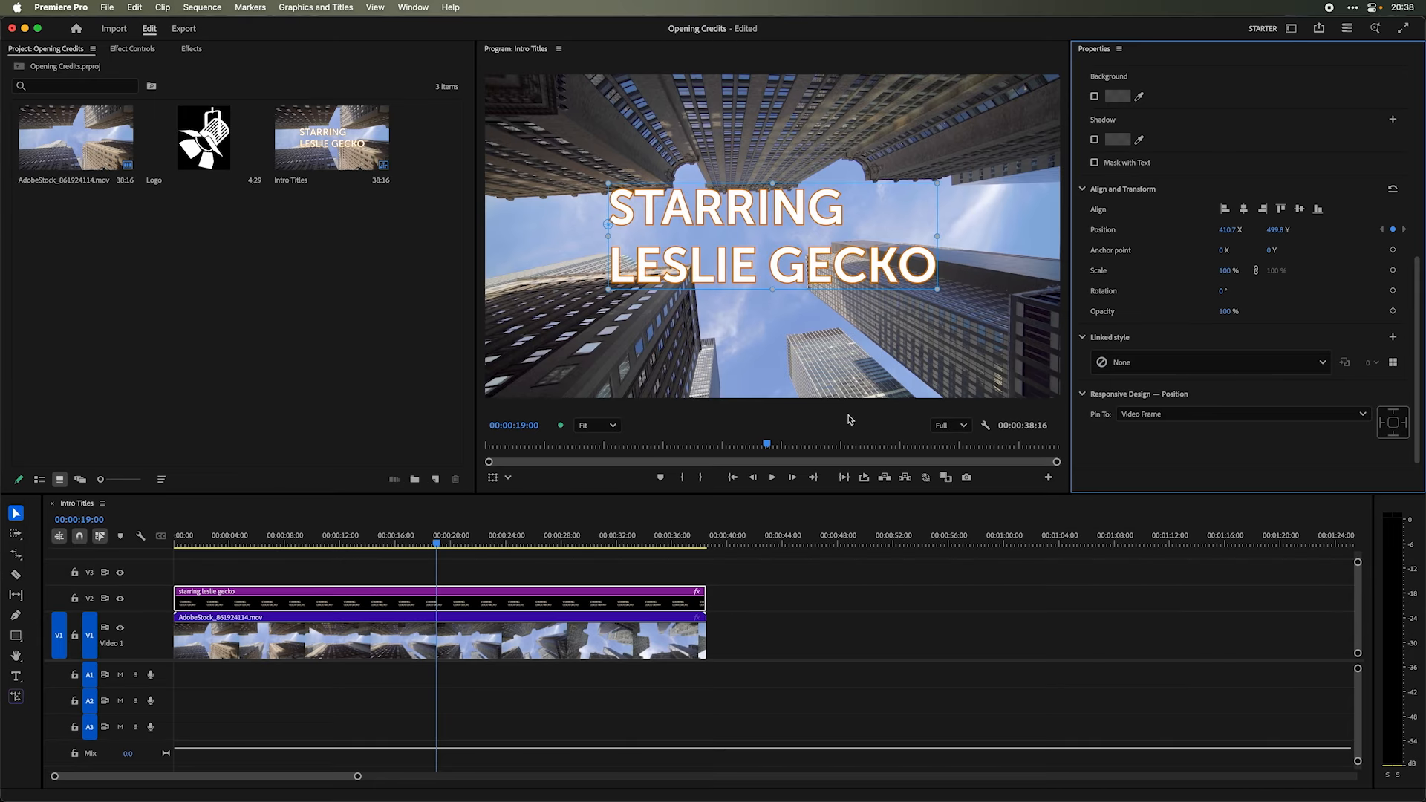
left_click_drag(767, 446, 762, 446)
left_click_drag(699, 444, 656, 443)
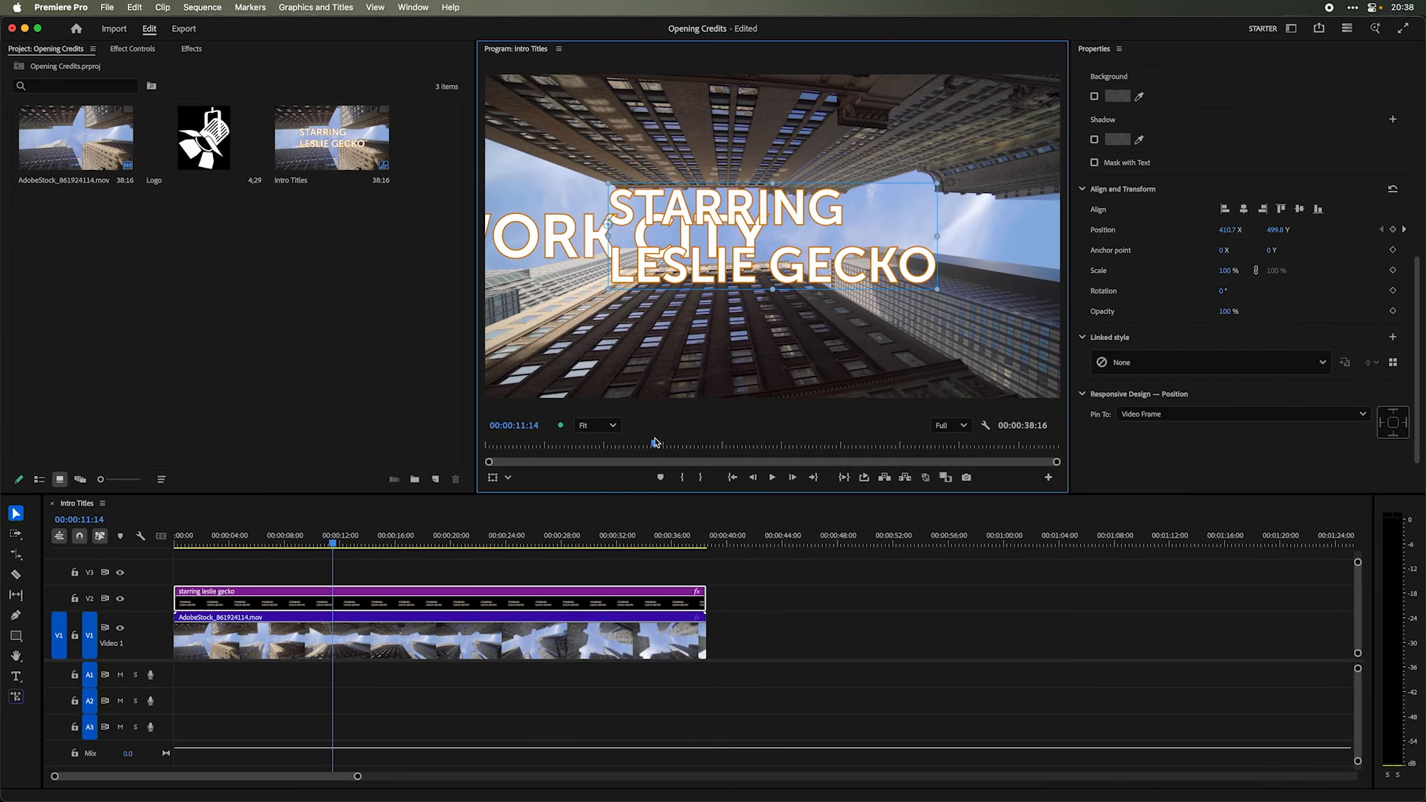
left_click_drag(809, 218, 1298, 252)
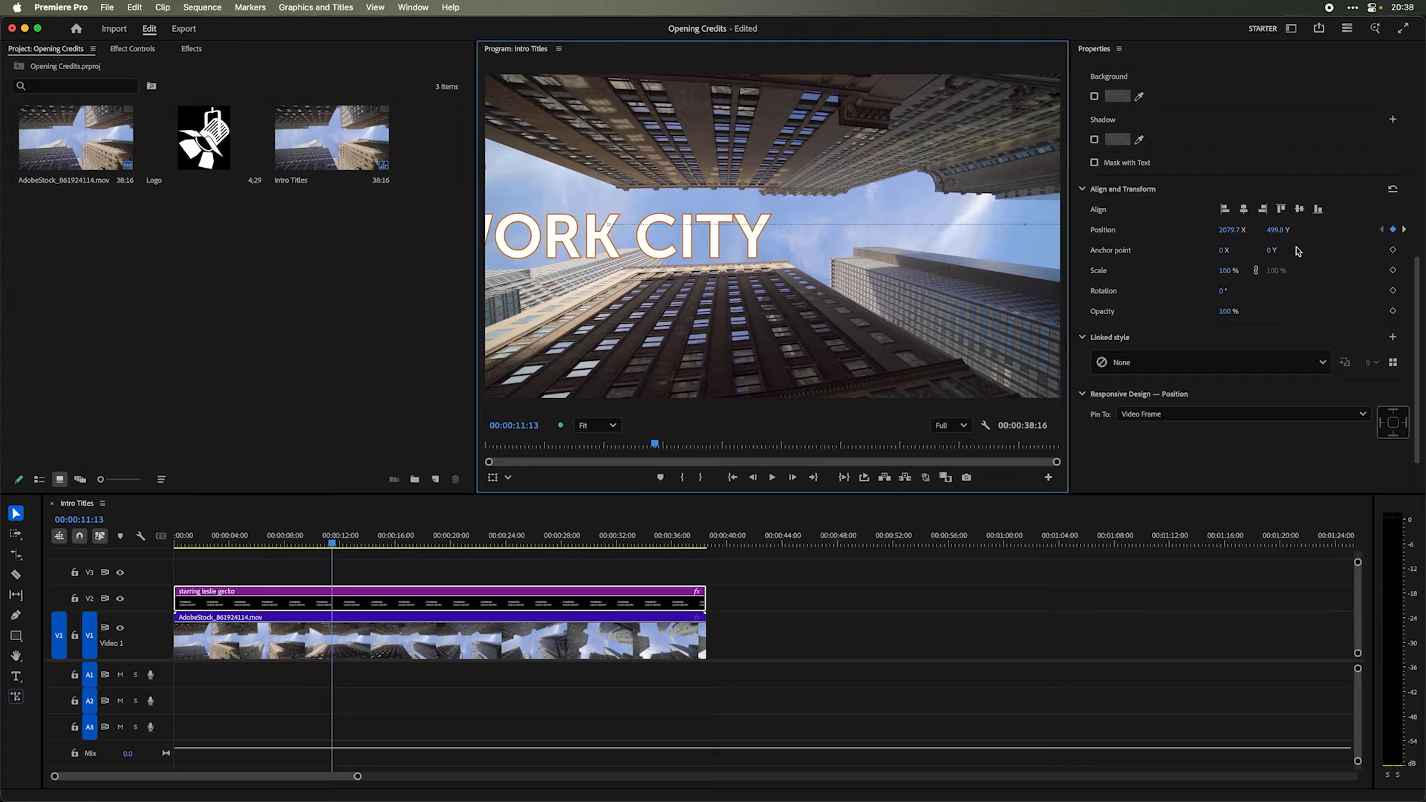
- Play the sequence from the beginning to review both title animations
key("Home")
key("space")
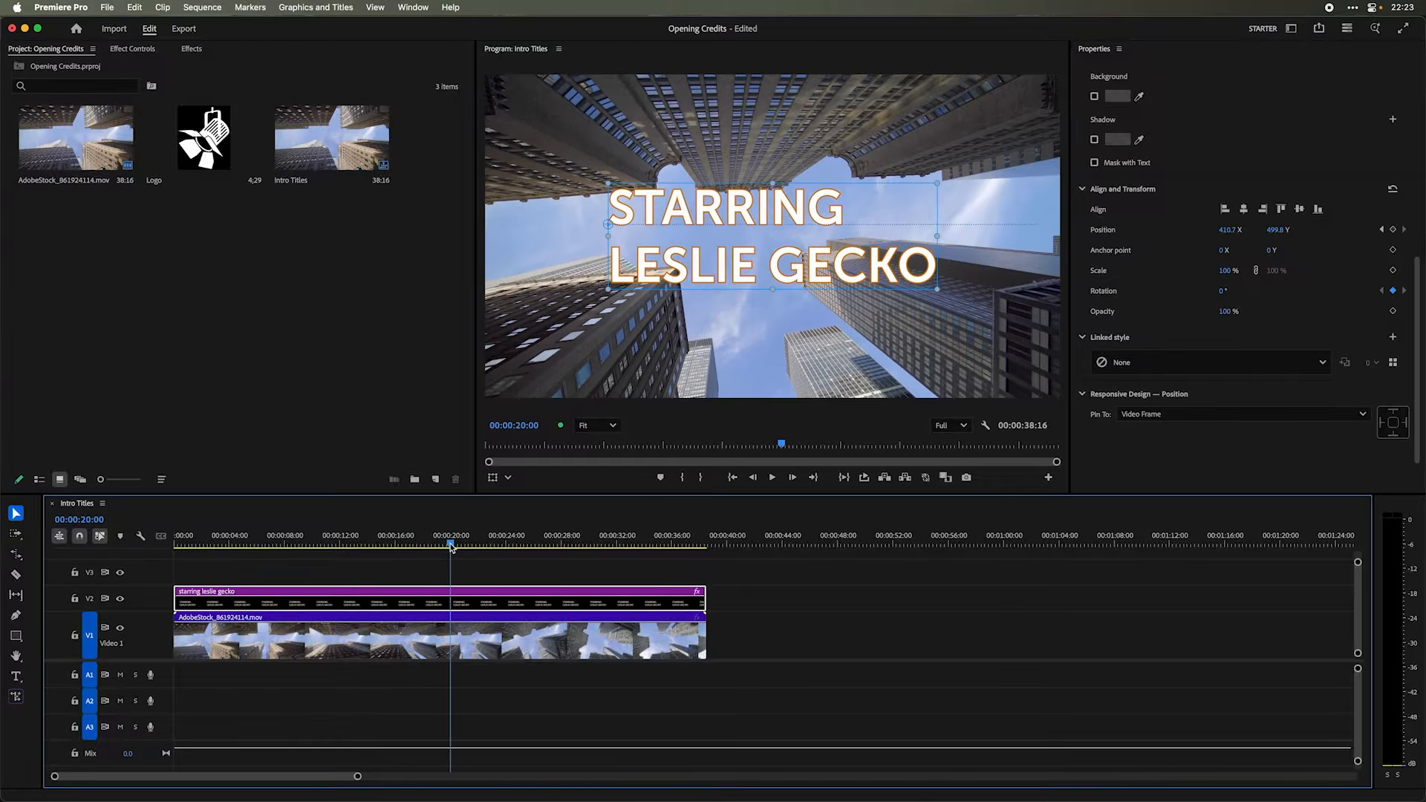
- At 00:00:20:00, select the starring text layer and set a rotation keyframe at 0°
mouse_move(451, 548)
left_mouse_down()
mouse_move(581, 538)
mouse_move(451, 547)
left_mouse_up()
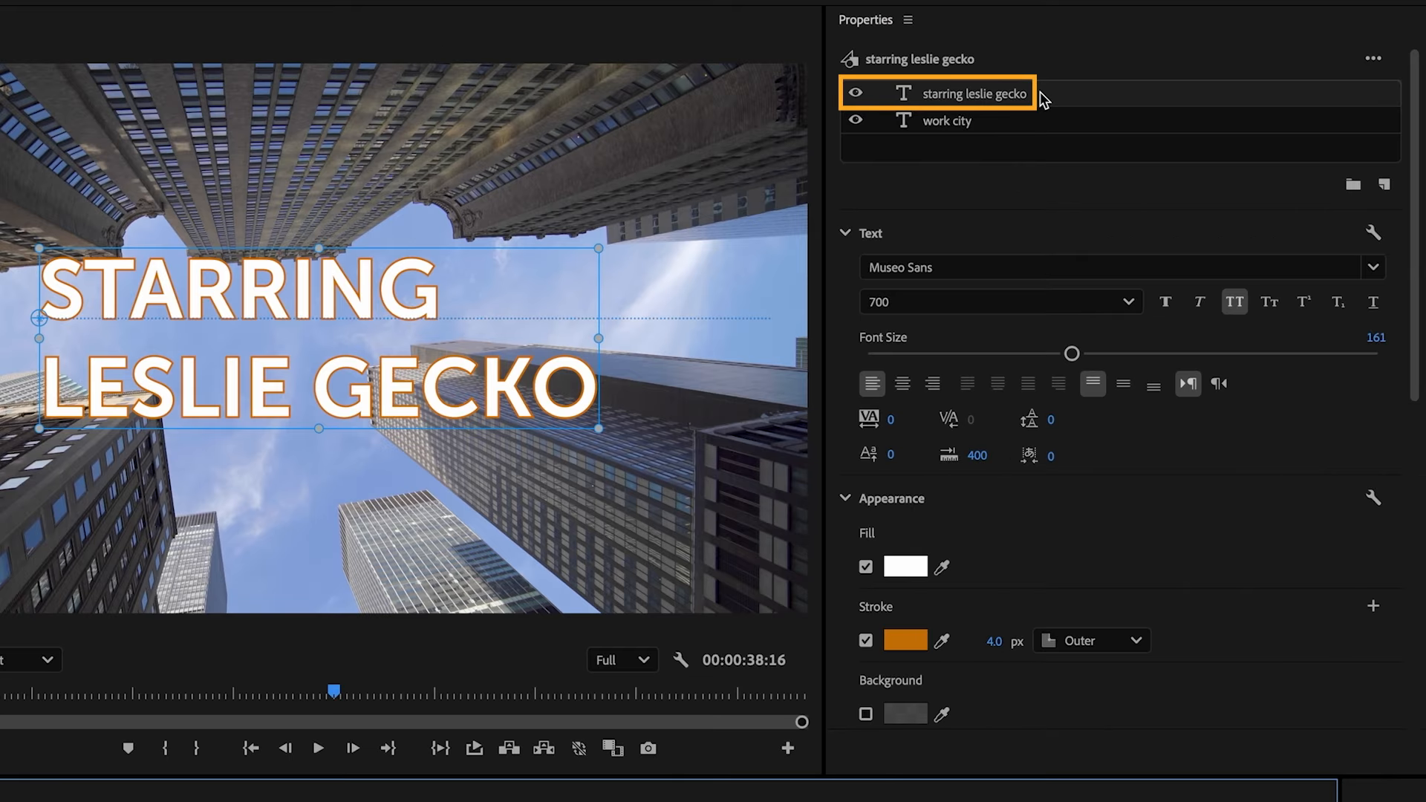
left_click(1039, 91)
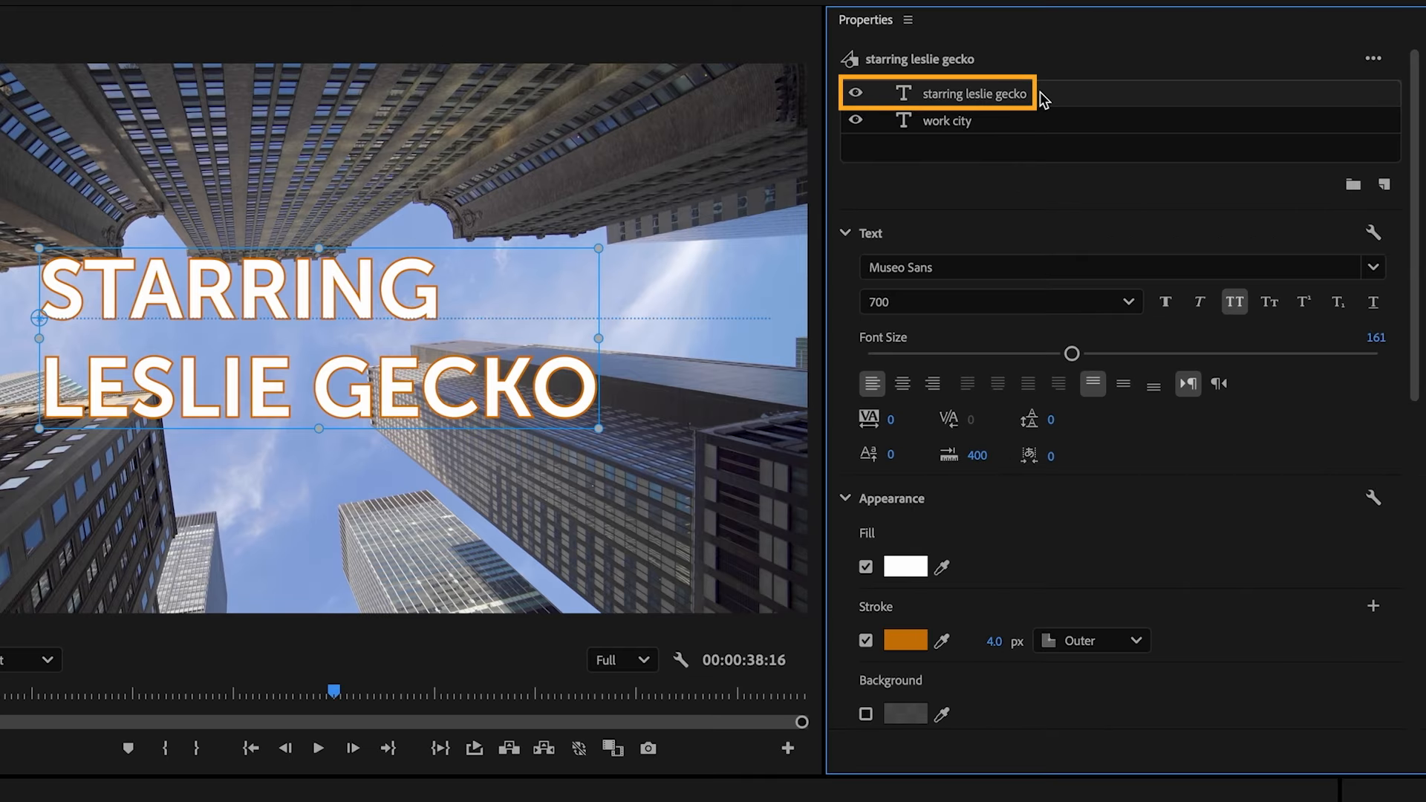
scroll(1225, 468, "down", 8)
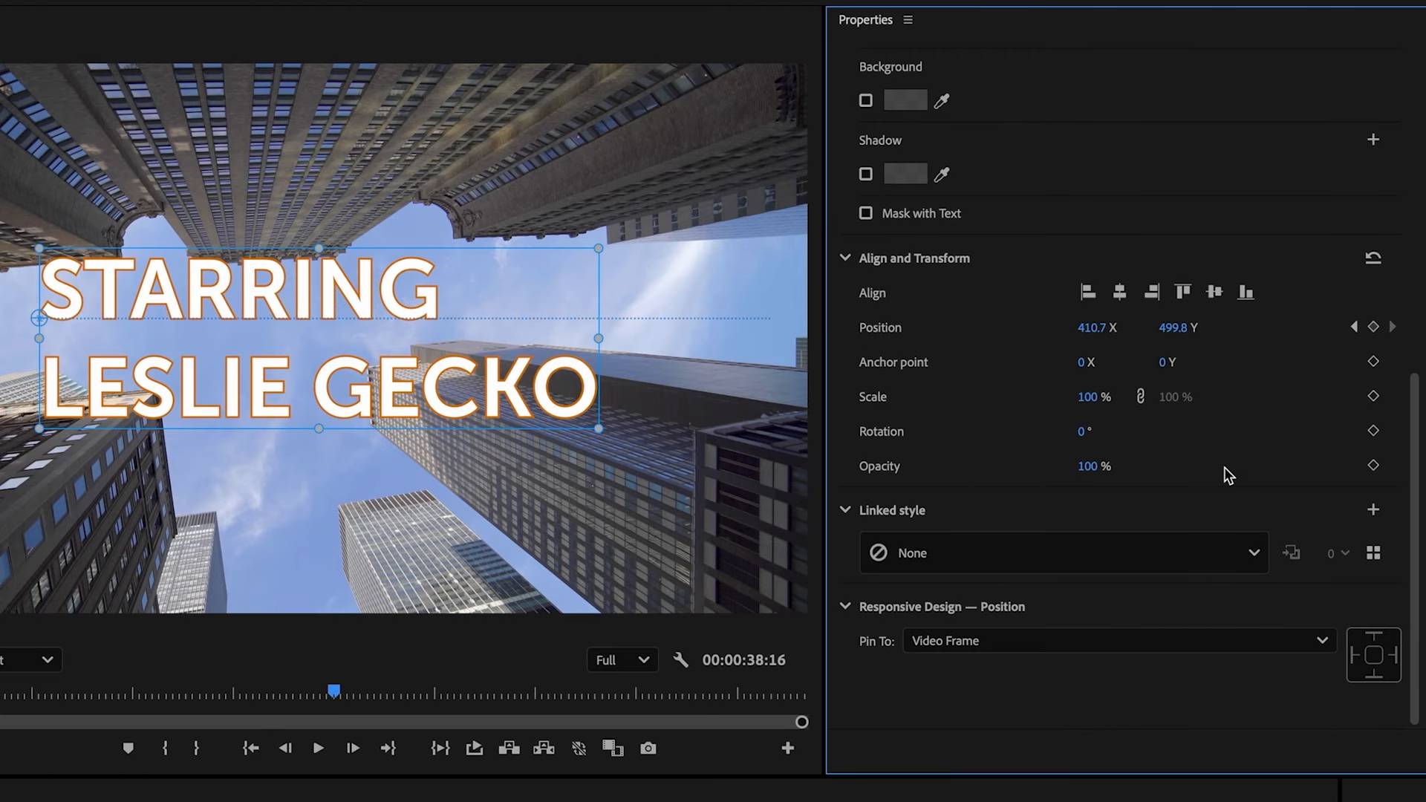
left_click(1374, 431)
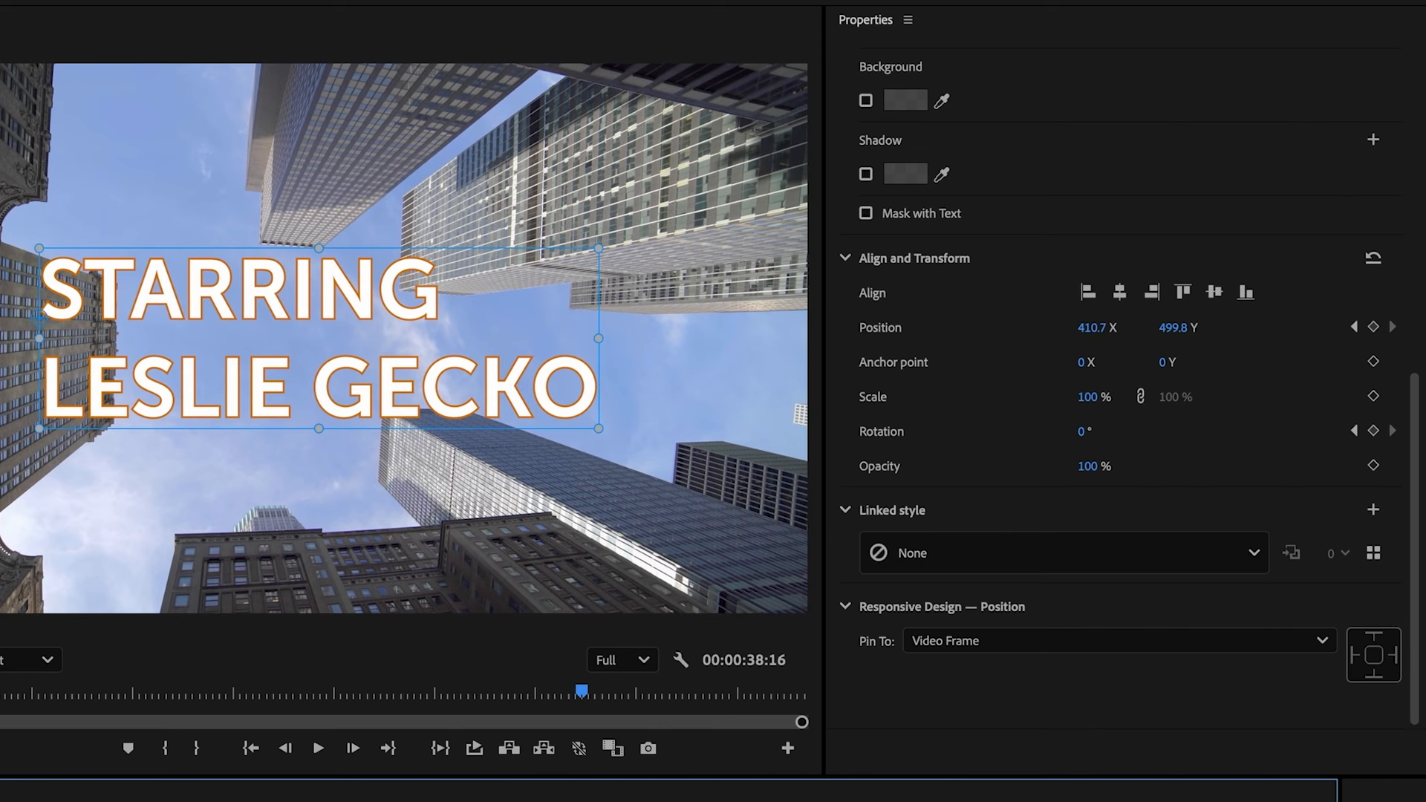
- Rotate the starring credit to -90° at around 00:00:31 and play the sequence on to 00:00:31:26
left_click(1082, 431)
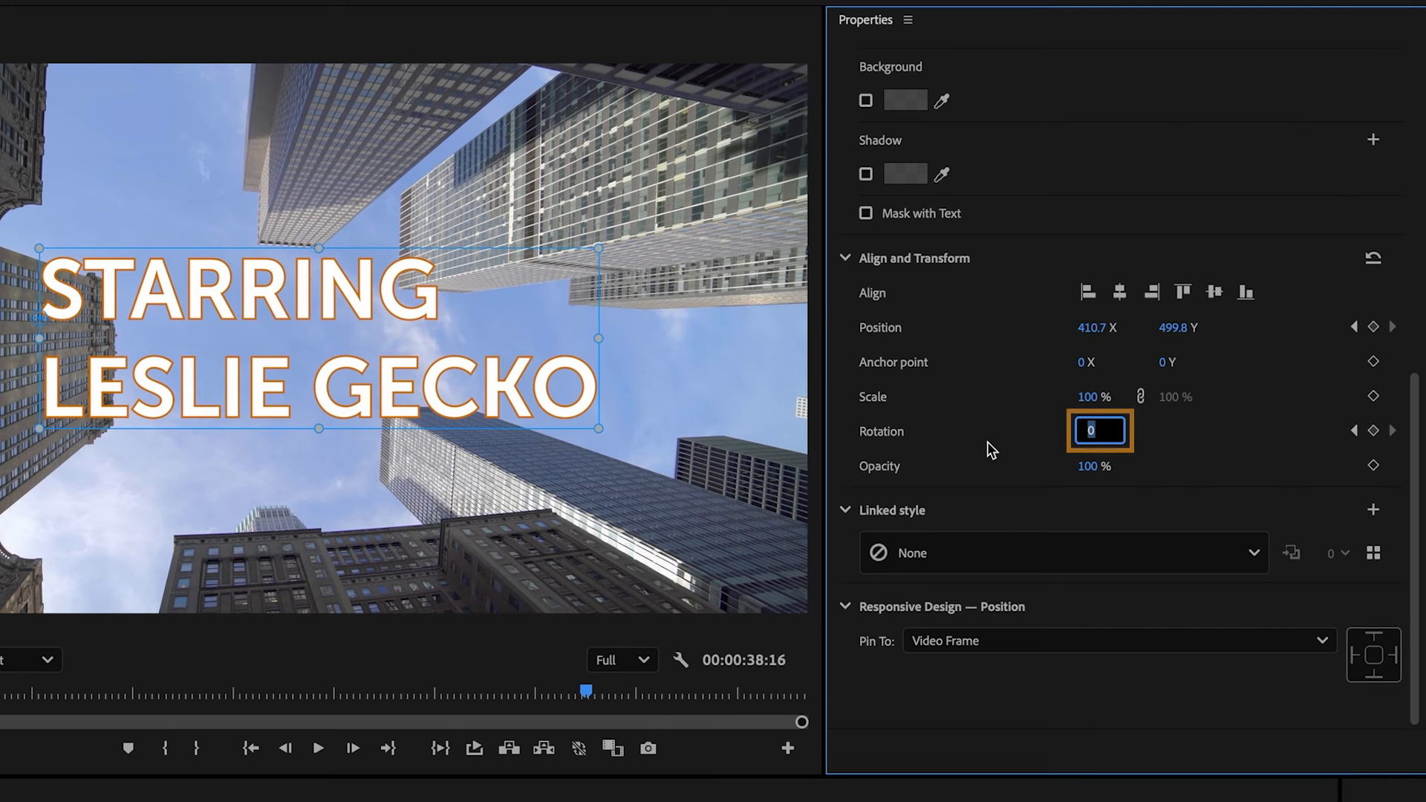
type("-90")
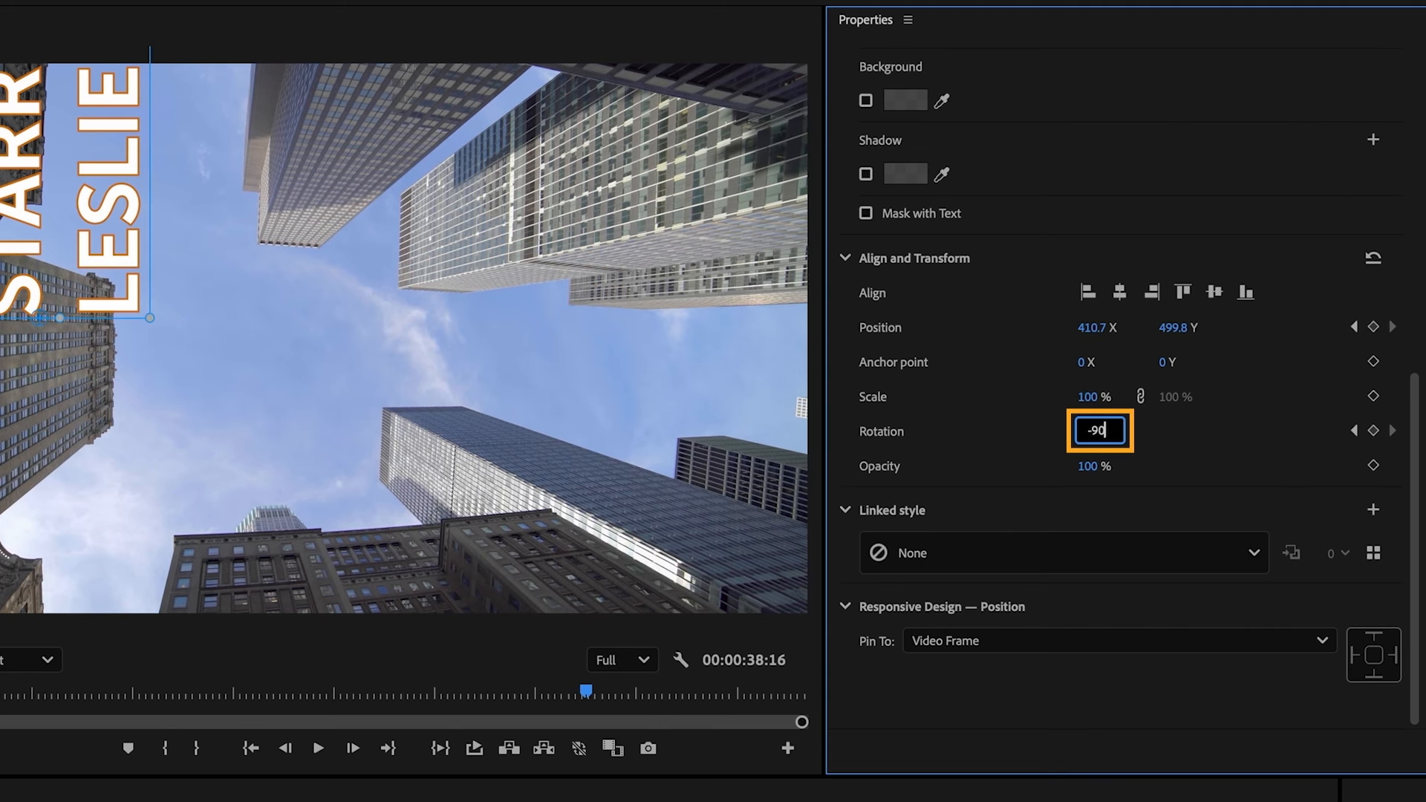
key("Return")
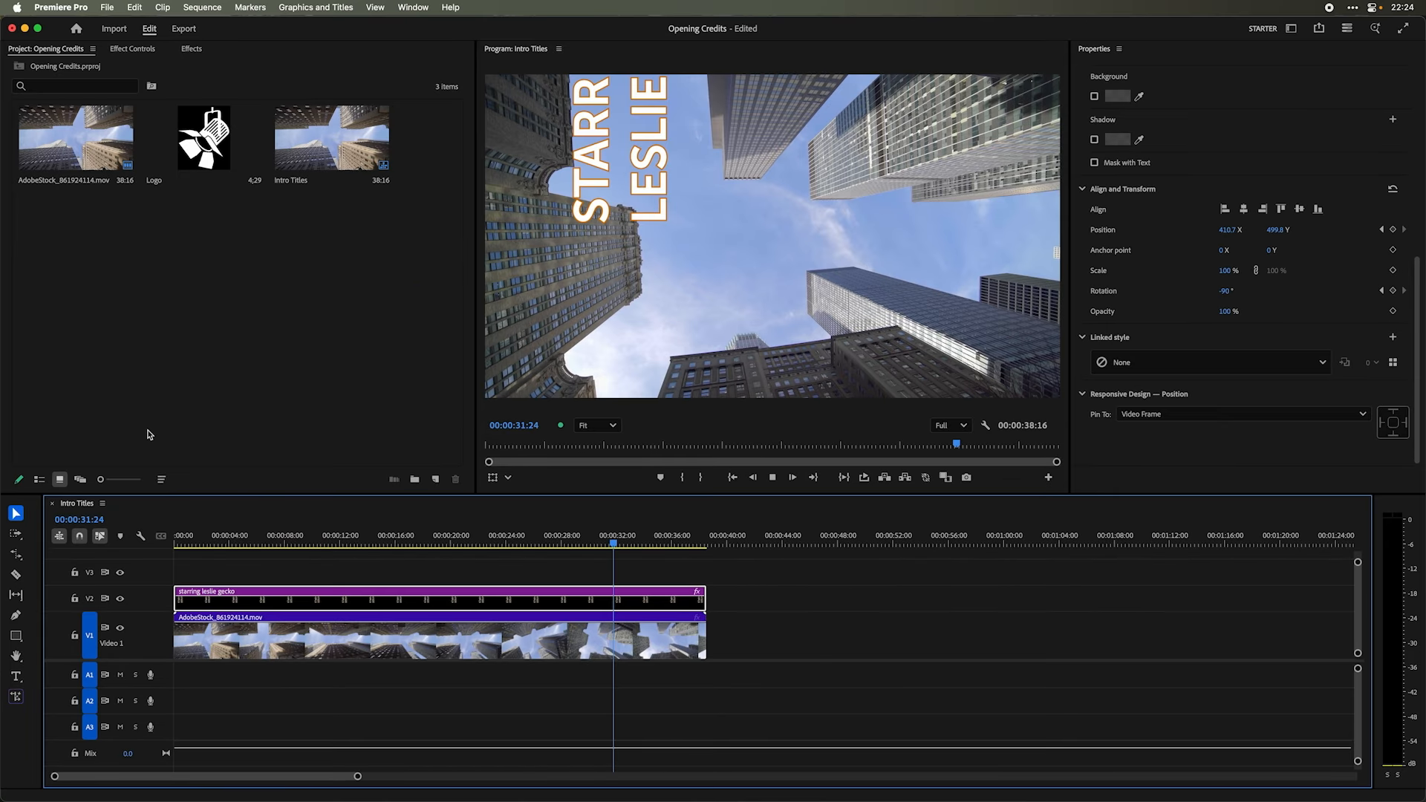
key("space")
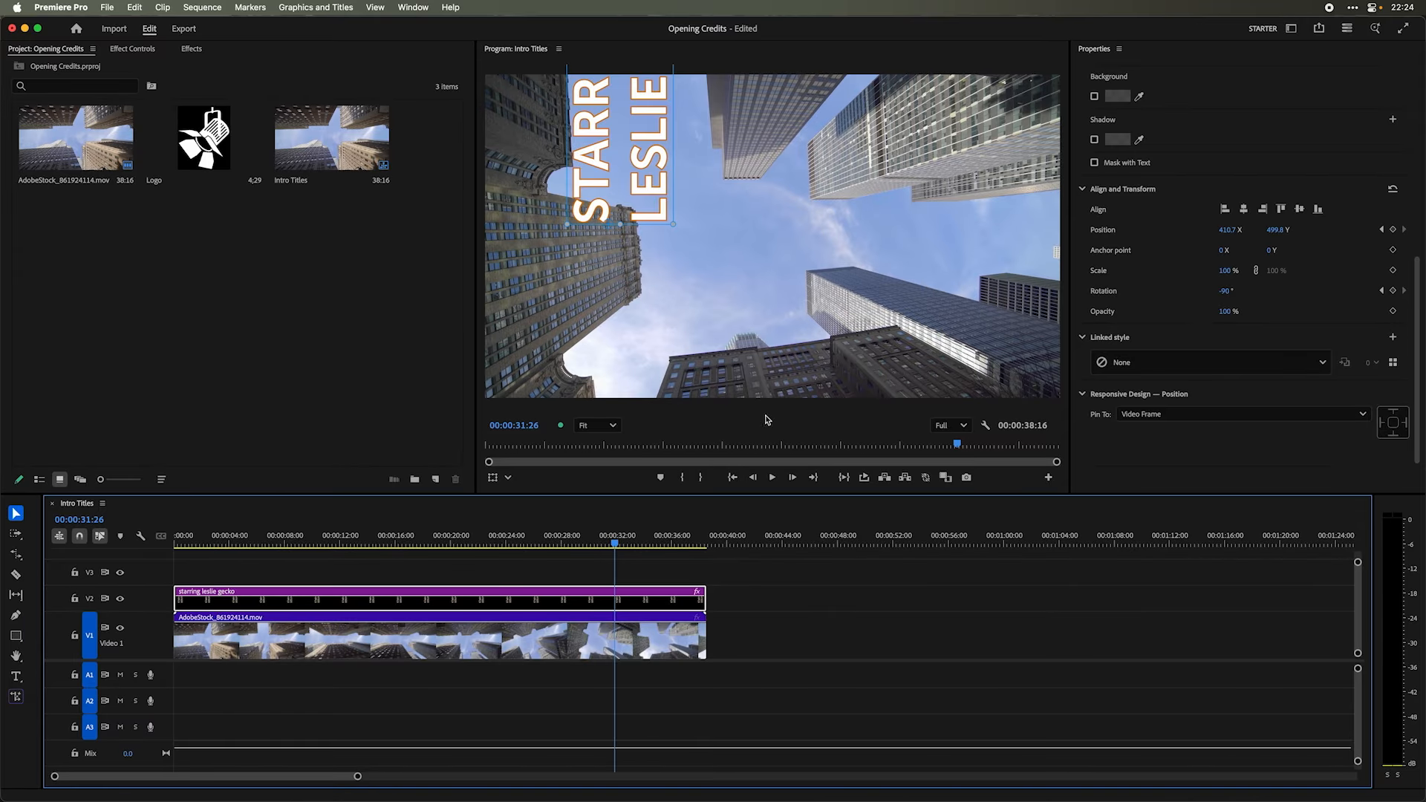
- Keyframe the starring credit's position at 00:00:31:26, and change its vertical position near the end of the clip
left_click(1393, 230)
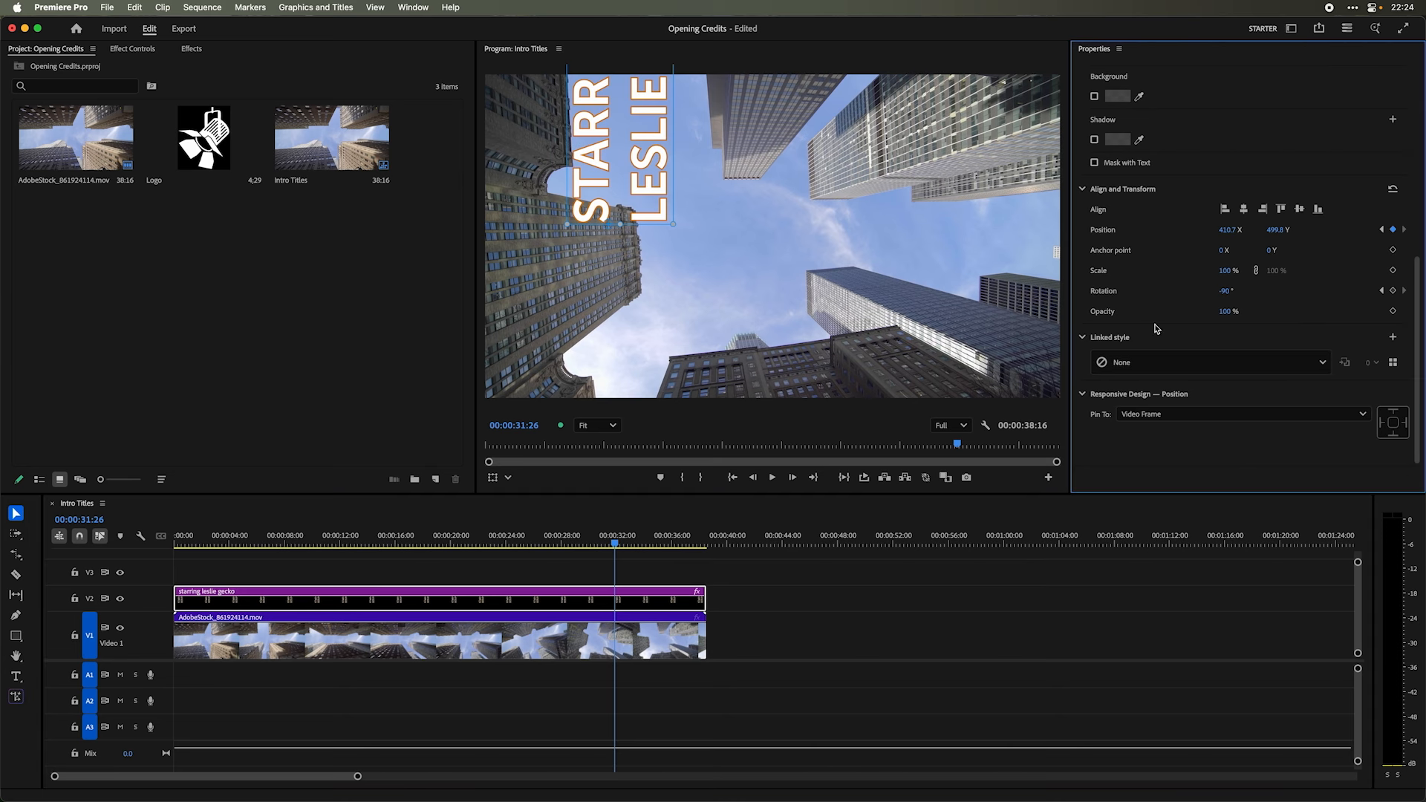
left_click_drag(615, 544, 668, 546)
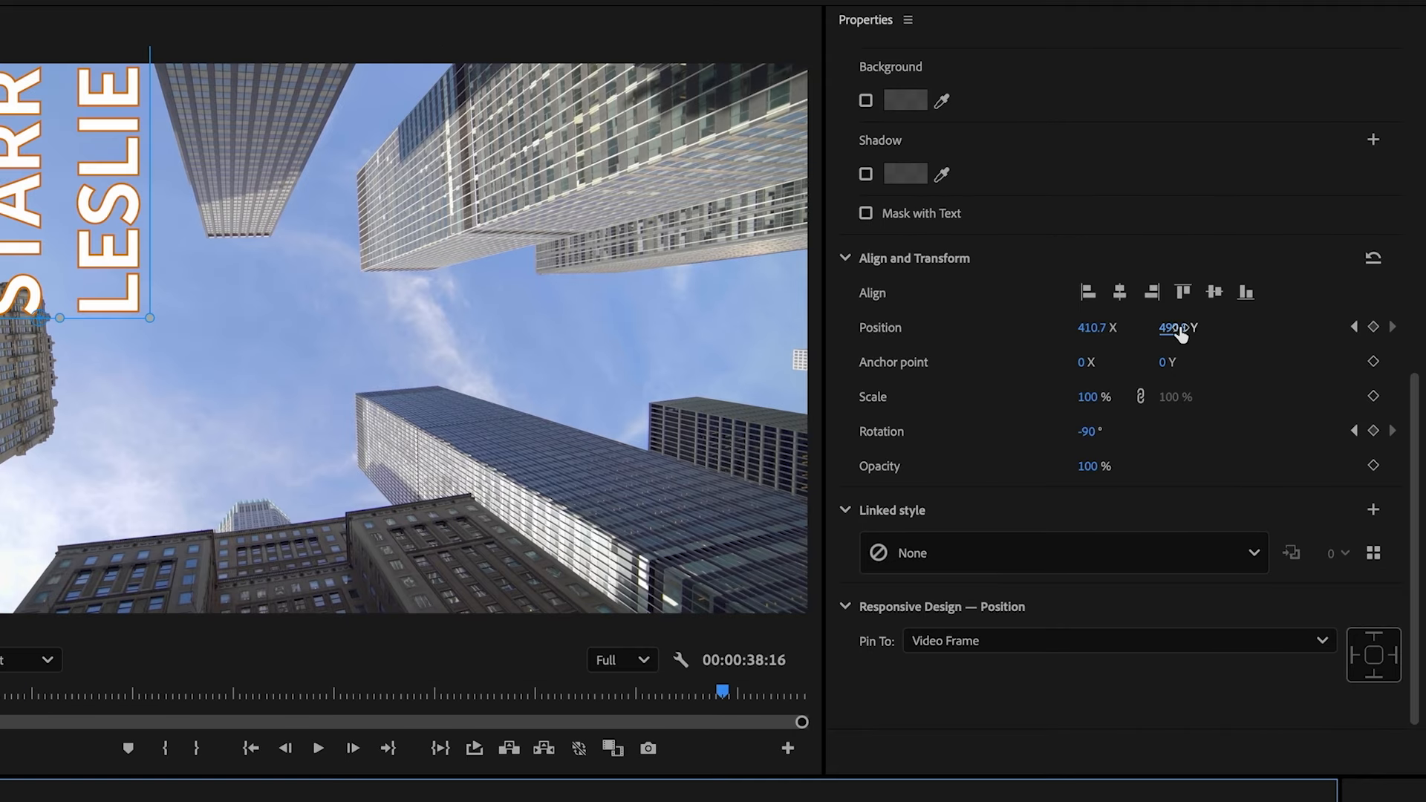
left_click_drag(1276, 229, 1273, 230)
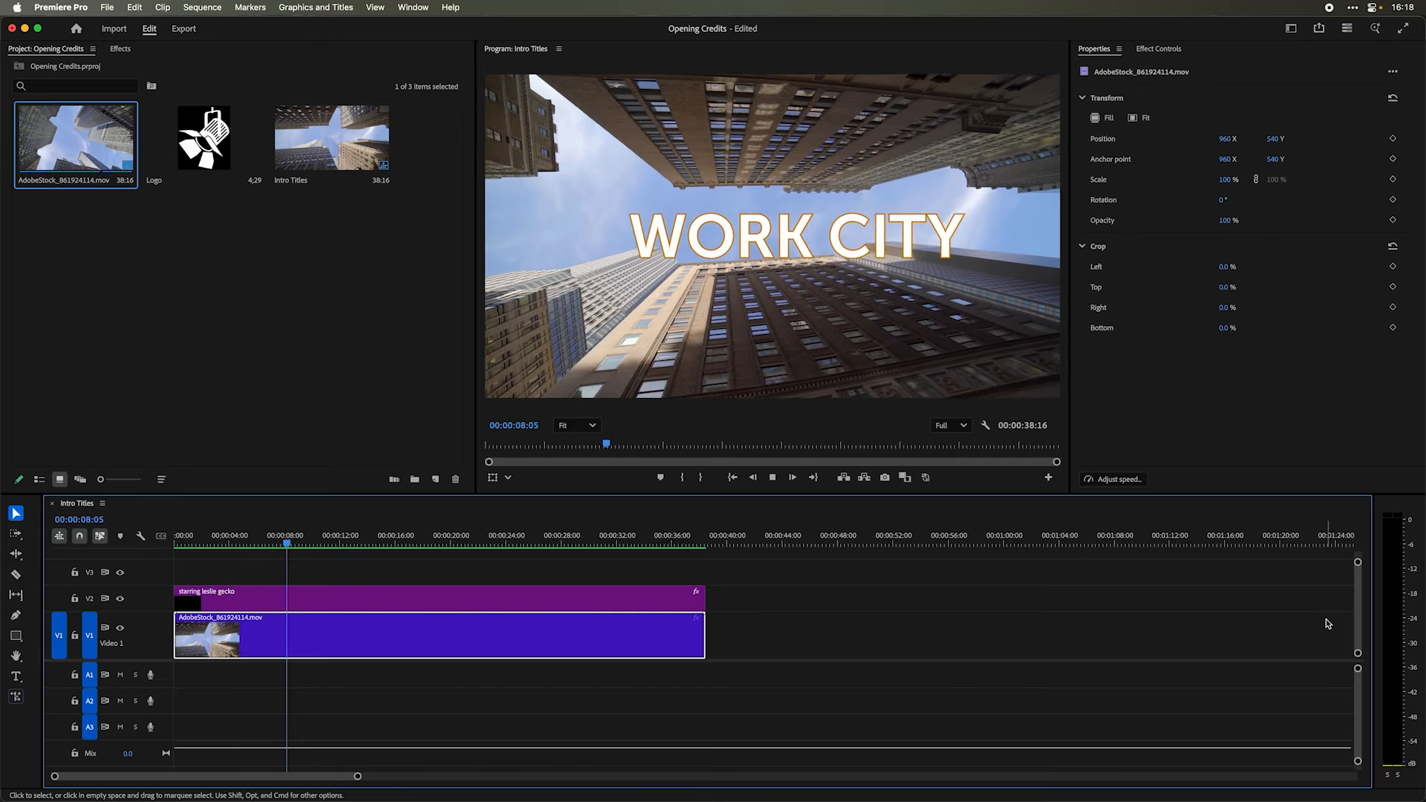